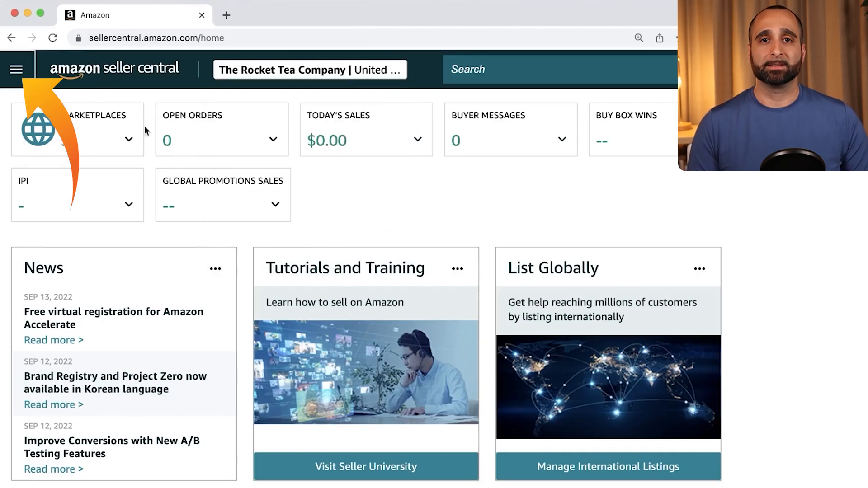
Open the catalog's Add Products page and start adding a product not sold on Amazon.
click(17, 70)
mouse_move(40, 109)
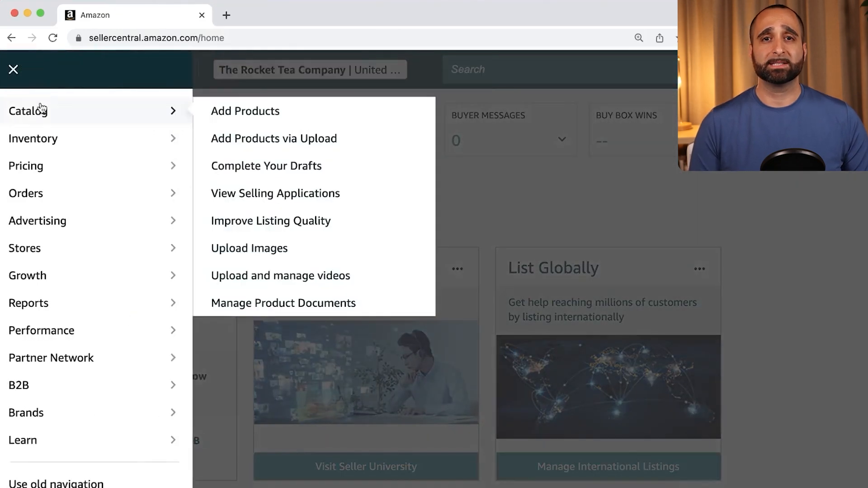
click(242, 119)
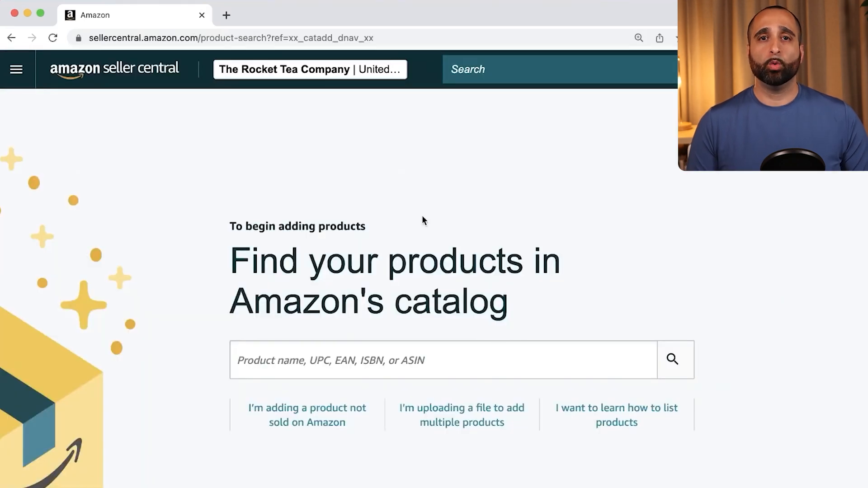
click(291, 361)
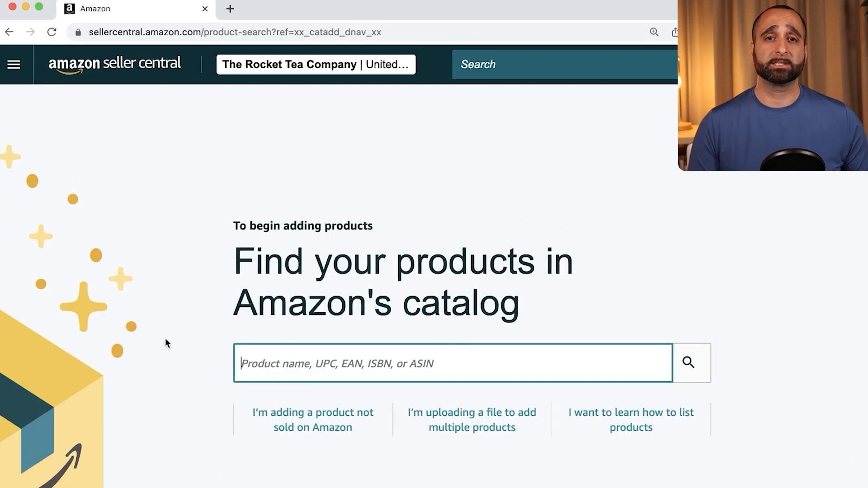
click(314, 429)
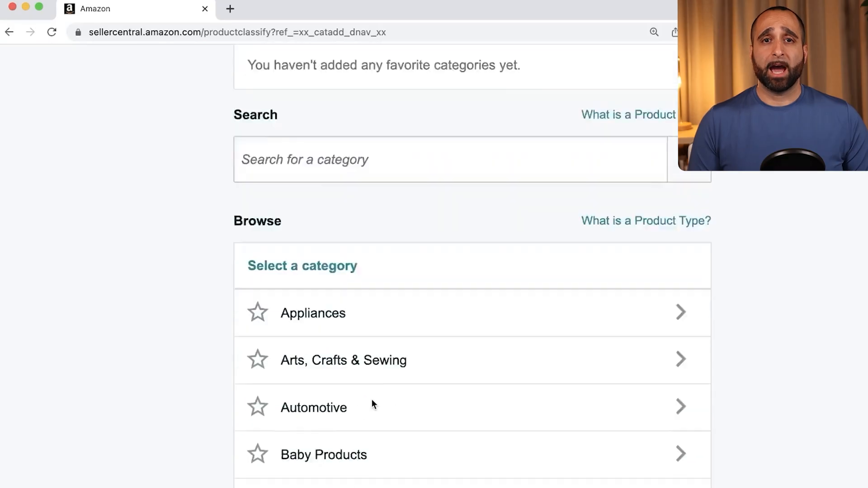
Search the product types for 'black tea' and select the category Grocery & Gourmet Food > Beverages > Tea > Black.
scroll(371, 400, down, 2)
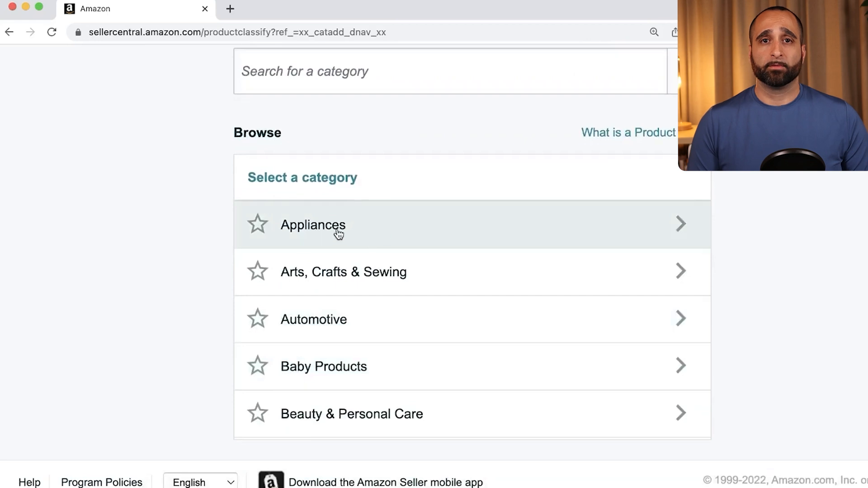
scroll(380, 363, down, 1)
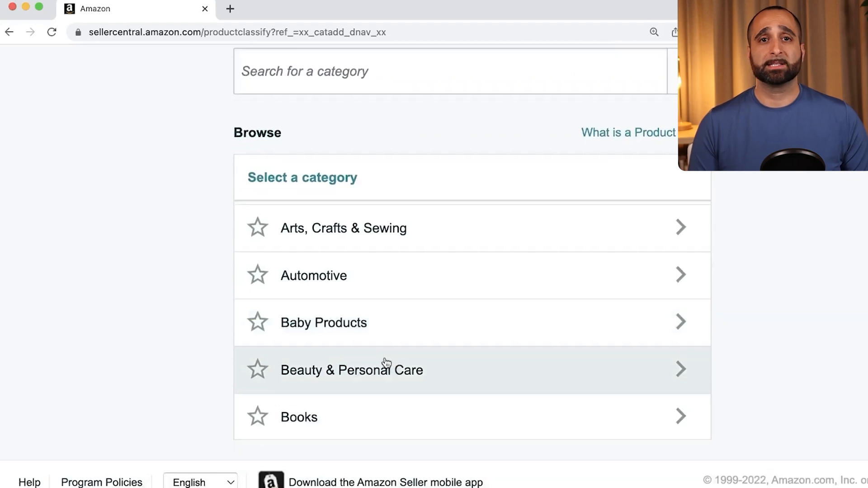
scroll(383, 346, up, 1)
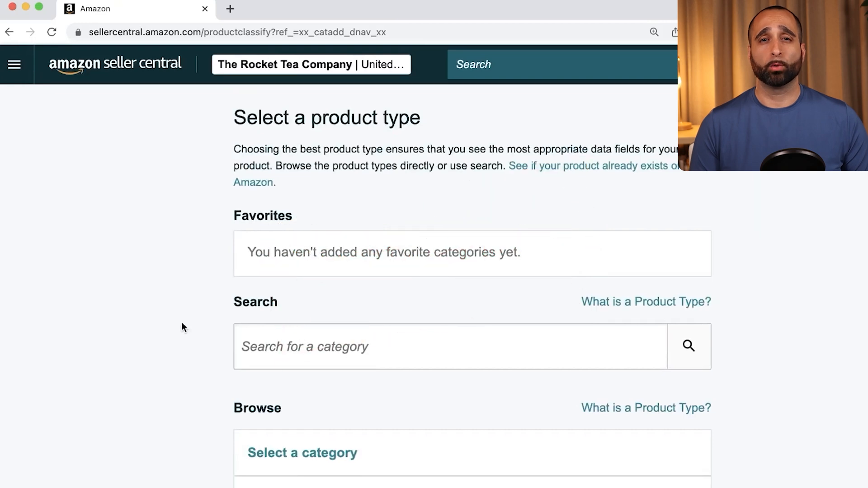
click(314, 357)
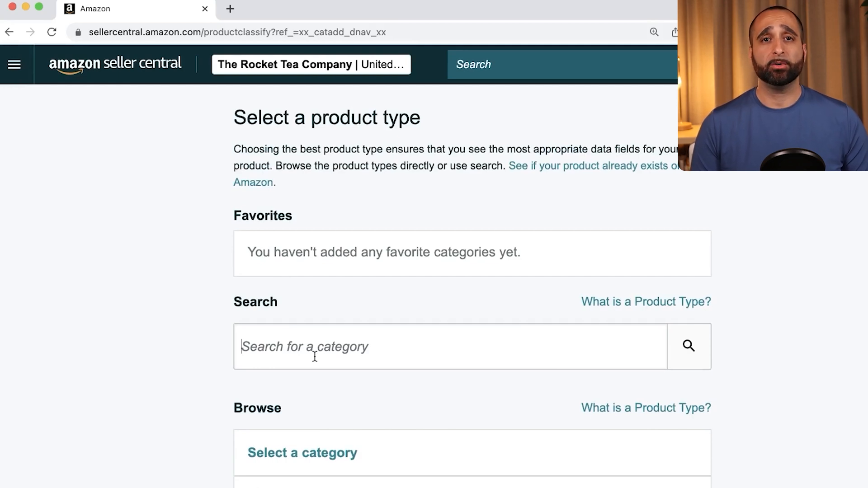
text(black tea)
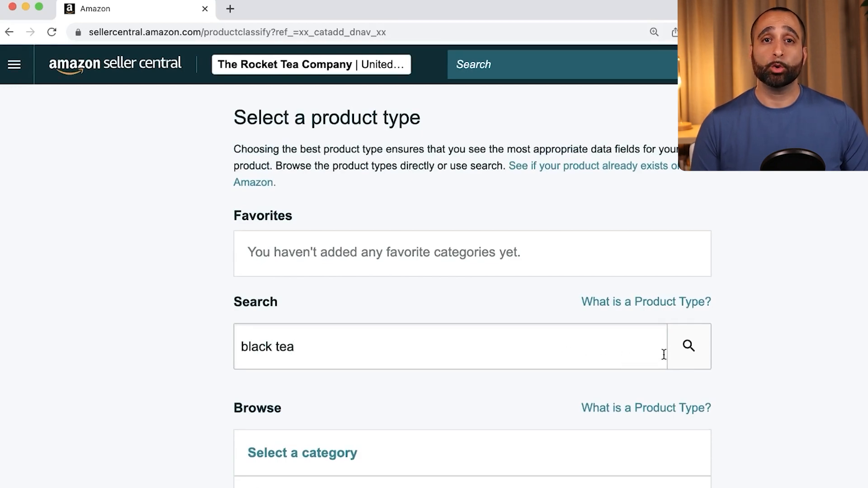
click(683, 358)
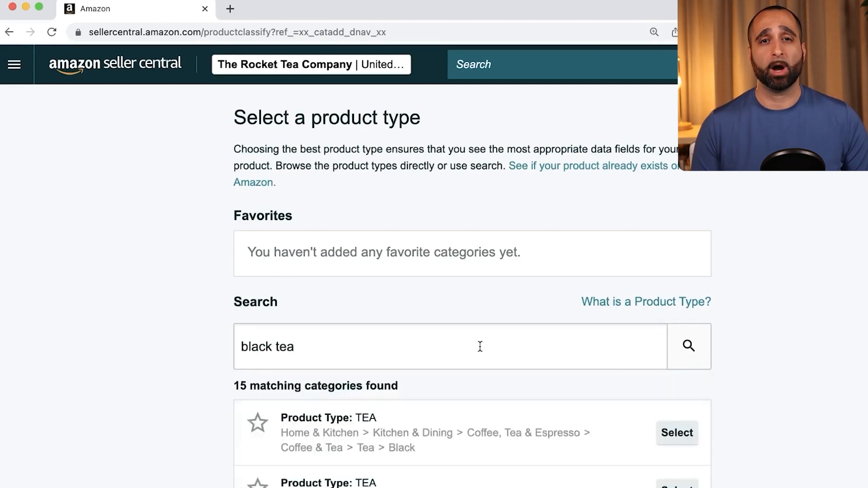
scroll(480, 346, down, 2)
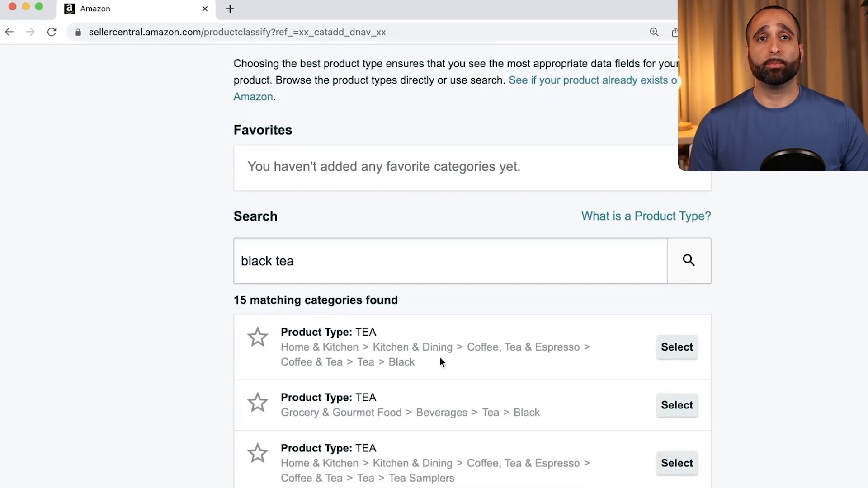
scroll(458, 318, down, 2)
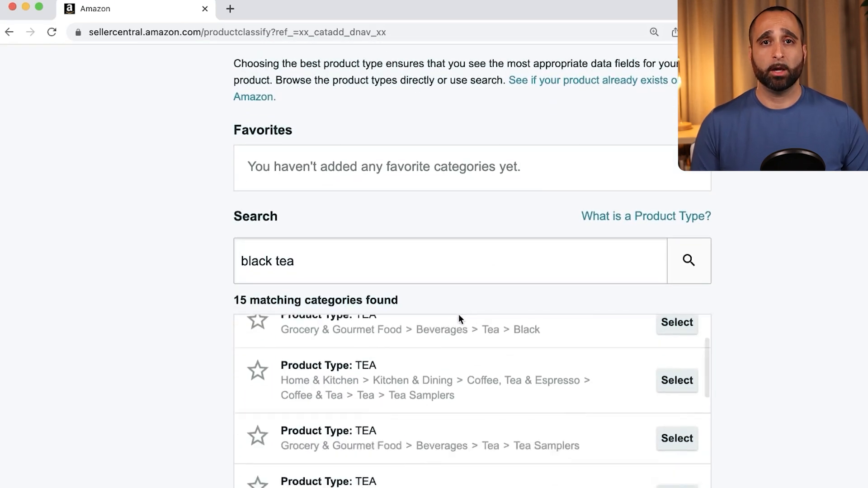
scroll(431, 354, up, 2)
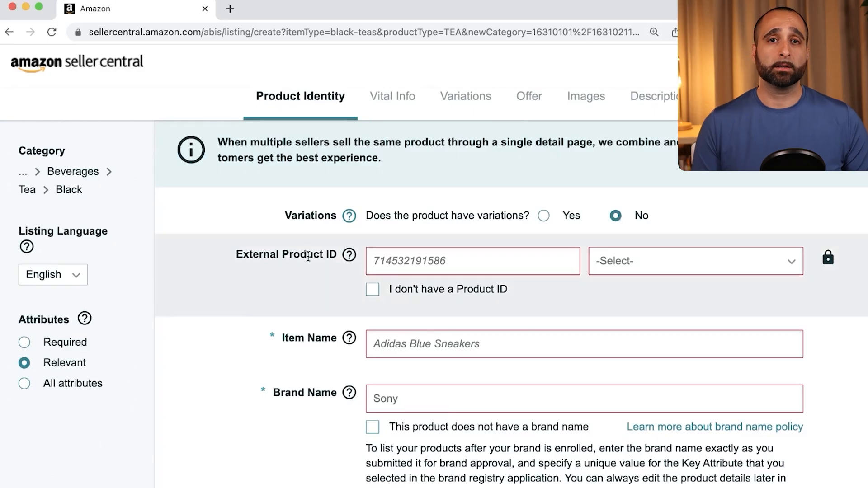
Examine sources for a product ID: the GS1 US barcodes page and the UPC code listings on eBay.
click(641, 262)
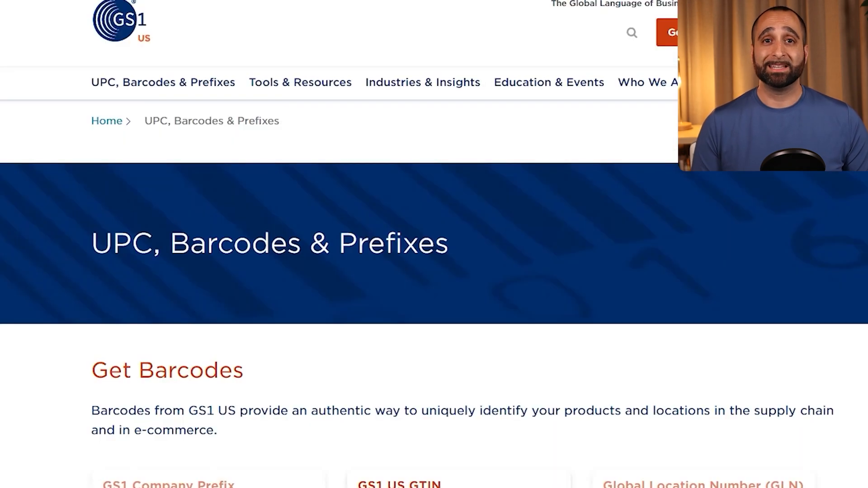
scroll(457, 100, down, 5)
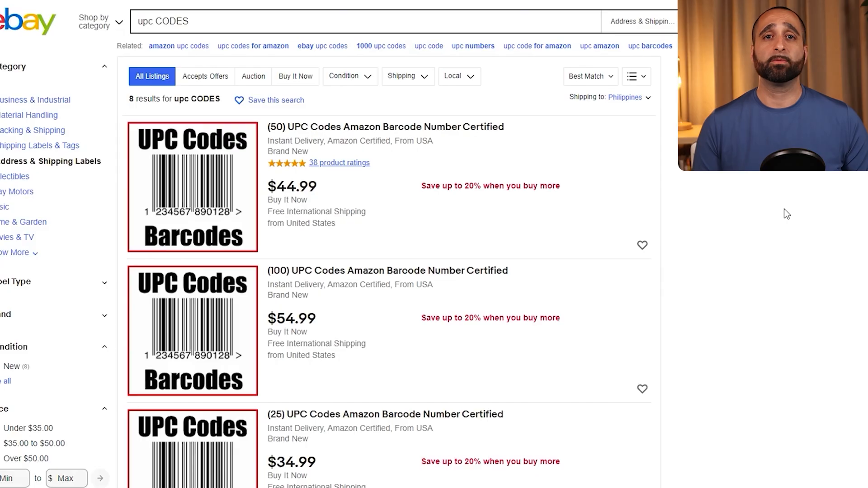
scroll(785, 213, down, 5)
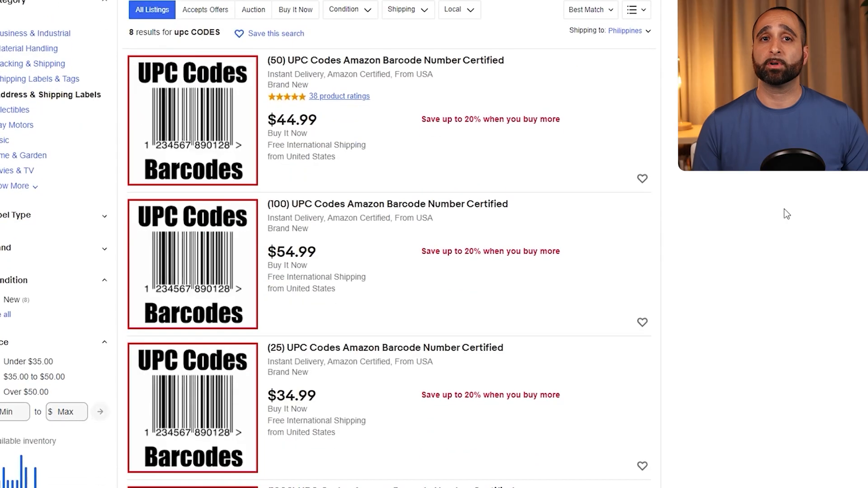
scroll(786, 213, down, 7)
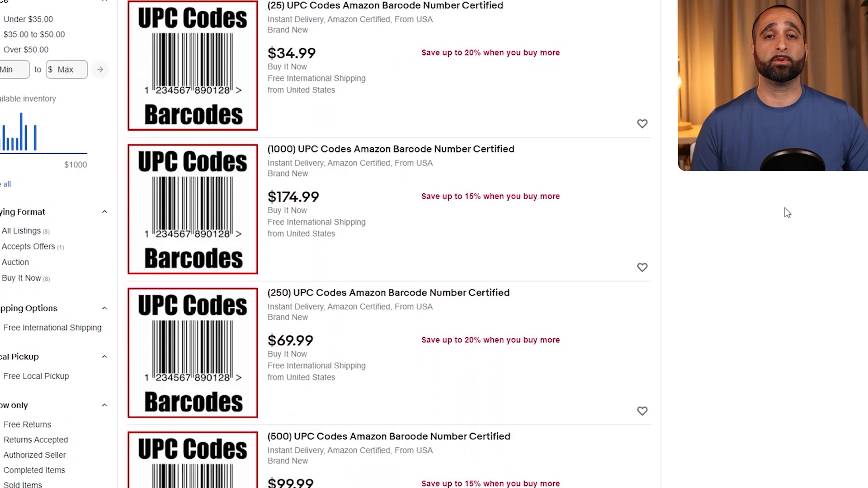
scroll(785, 207, down, 9)
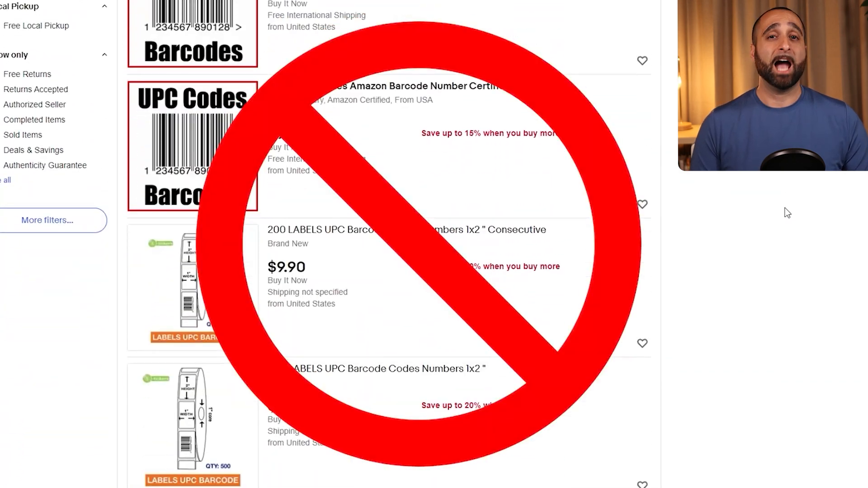
scroll(784, 208, down, 2)
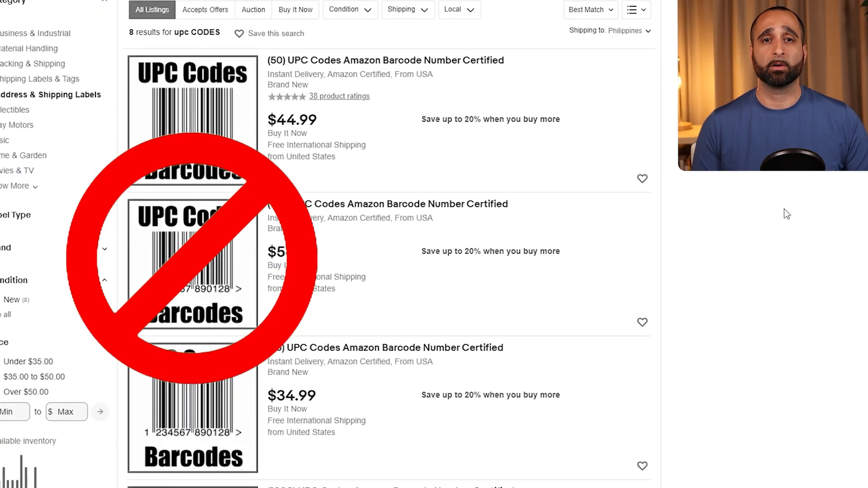
scroll(786, 213, down, 5)
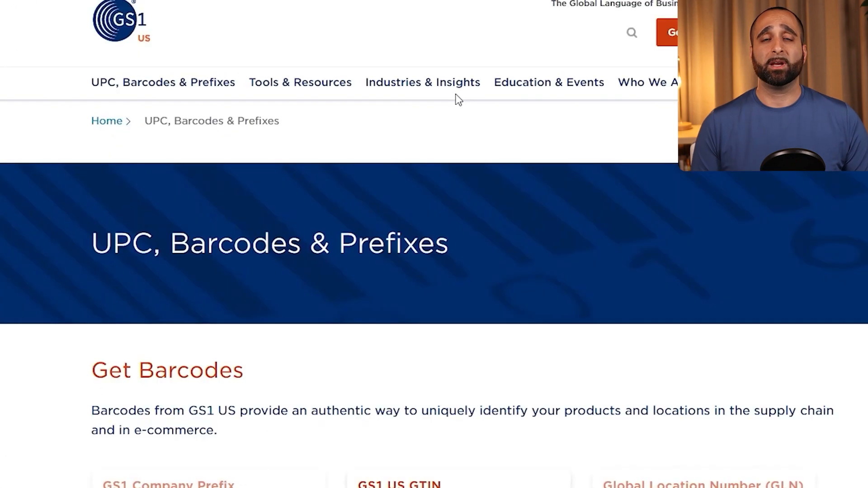
scroll(458, 100, down, 6)
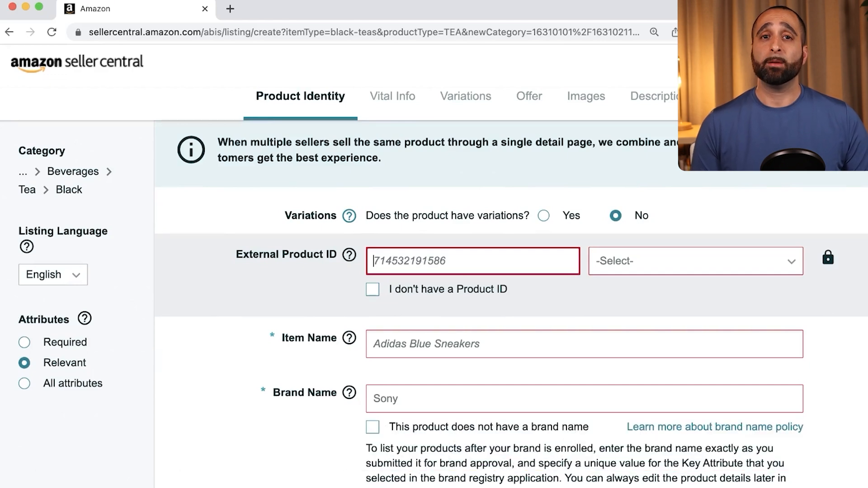
Mark the black tea listing in Seller Central as not having a product ID.
click(373, 291)
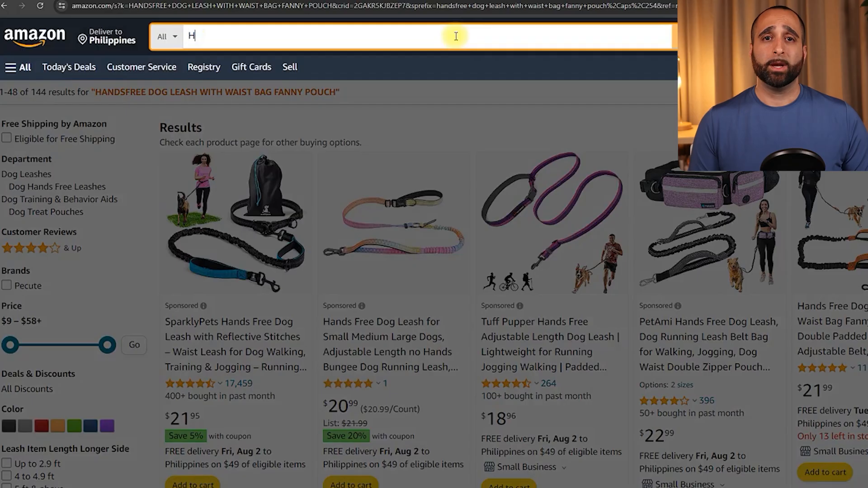
Switch to the Amazon storefront, search for 'Handsfree dog leash with waist fanny bag' and examine the product titles.
text(an)
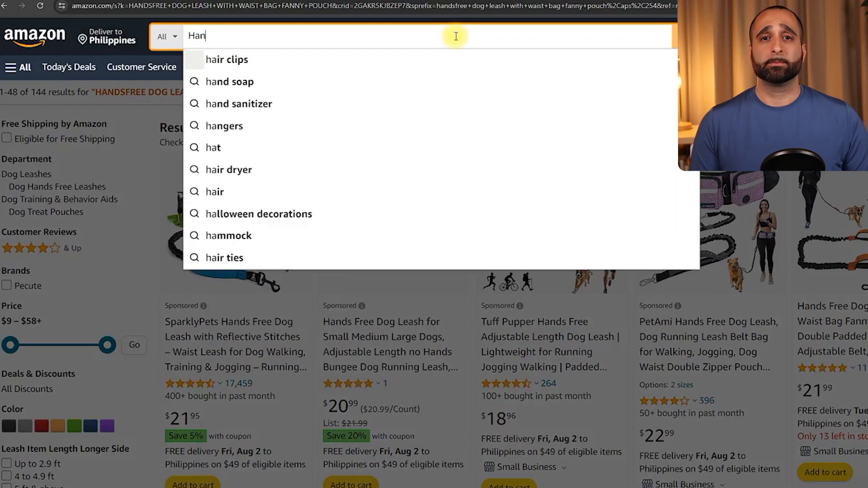
text(dsfree)
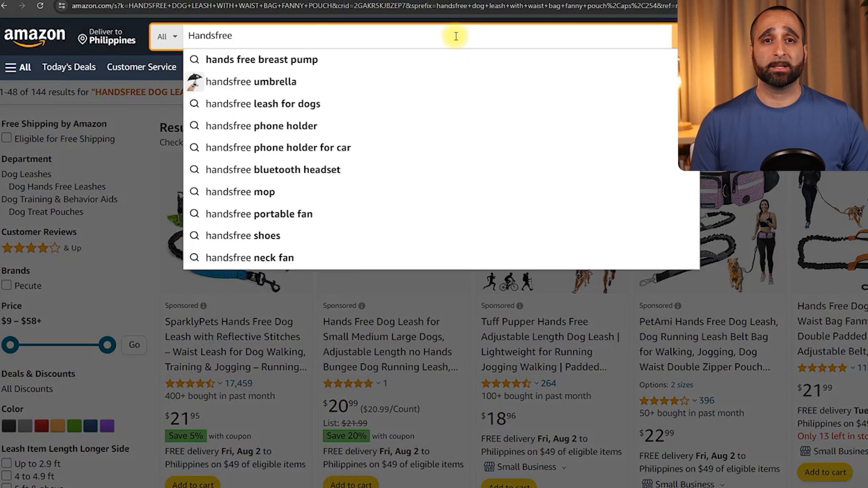
text( dog lea)
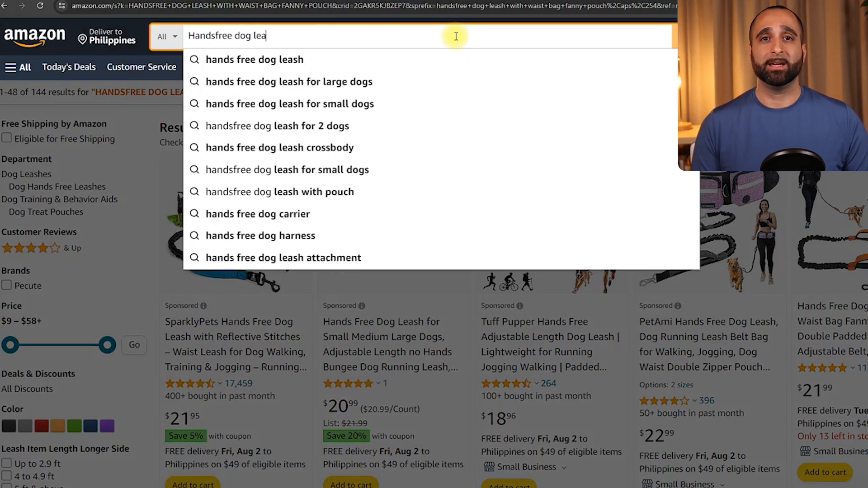
text(sh with wais)
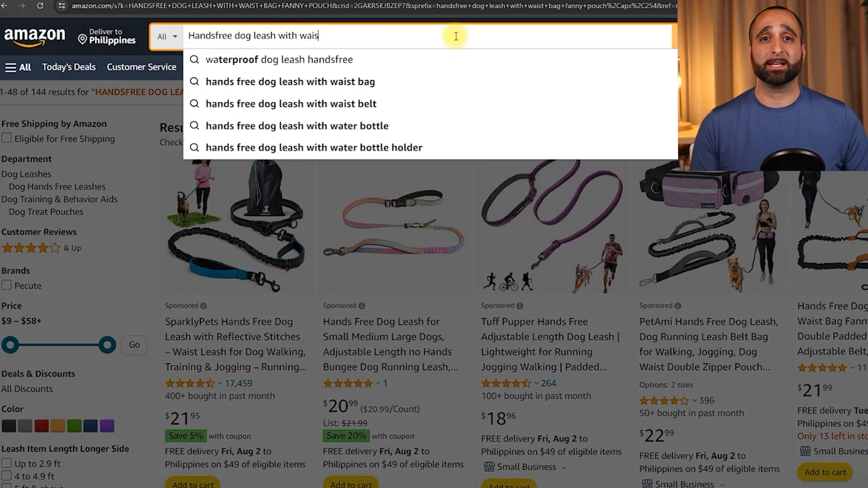
text(t fanny bag)
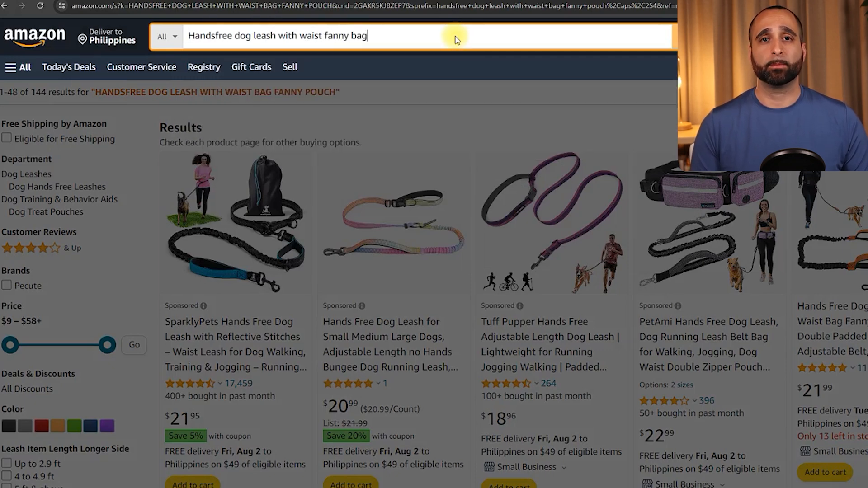
key(Return)
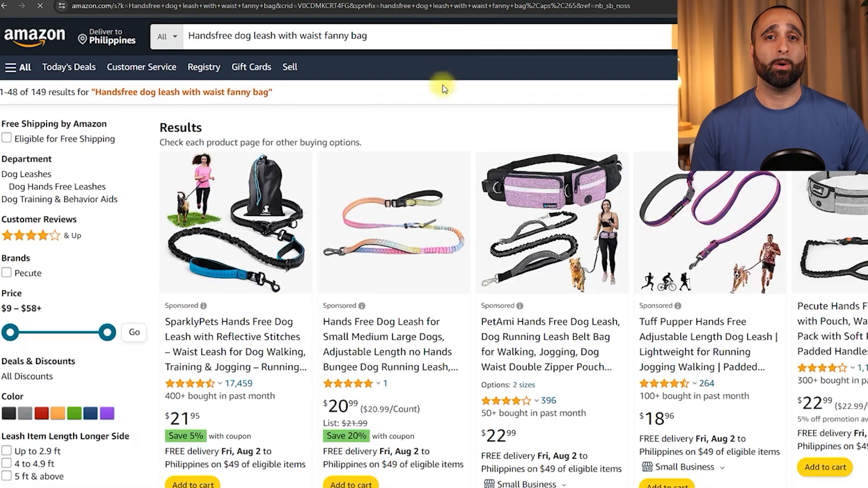
scroll(233, 244, down, 3)
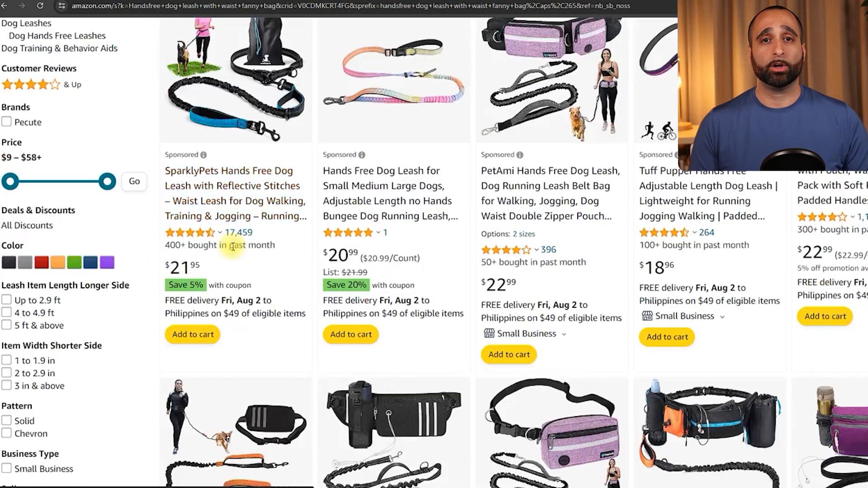
scroll(233, 247, down, 5)
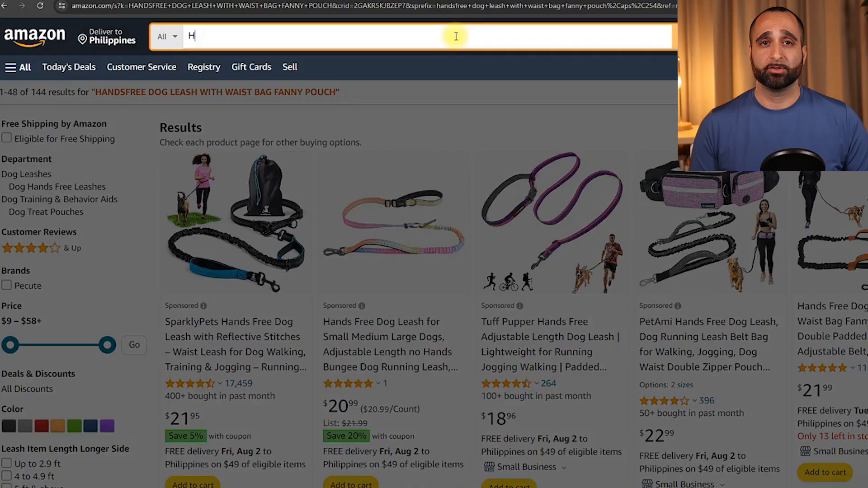
Repeat the storefront search for the phrase 'Handsfree dog leash with waist fanny bag'.
text(andsfree)
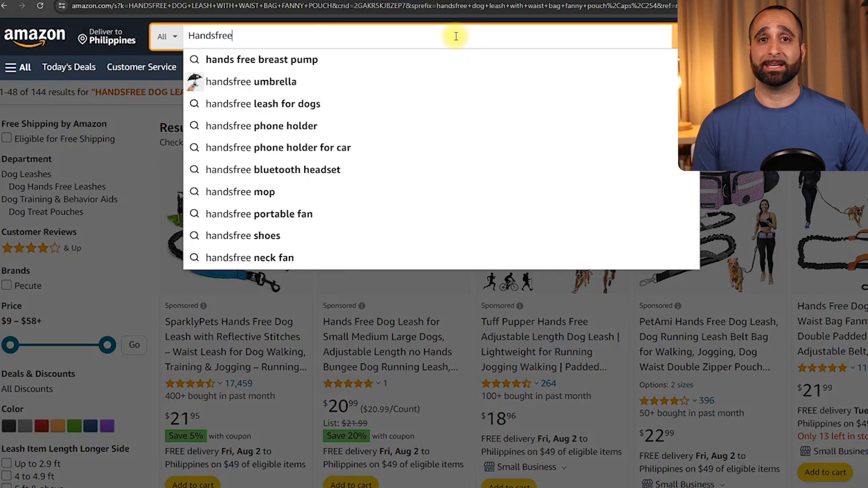
text( dog leash)
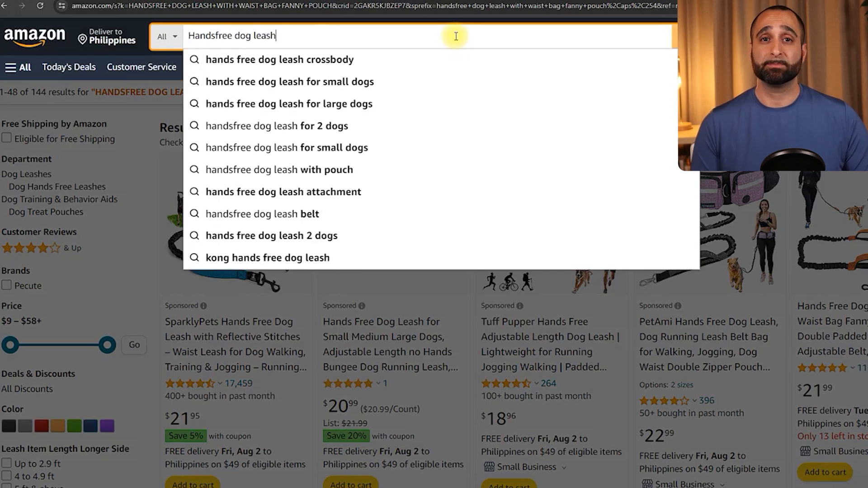
text( with wais)
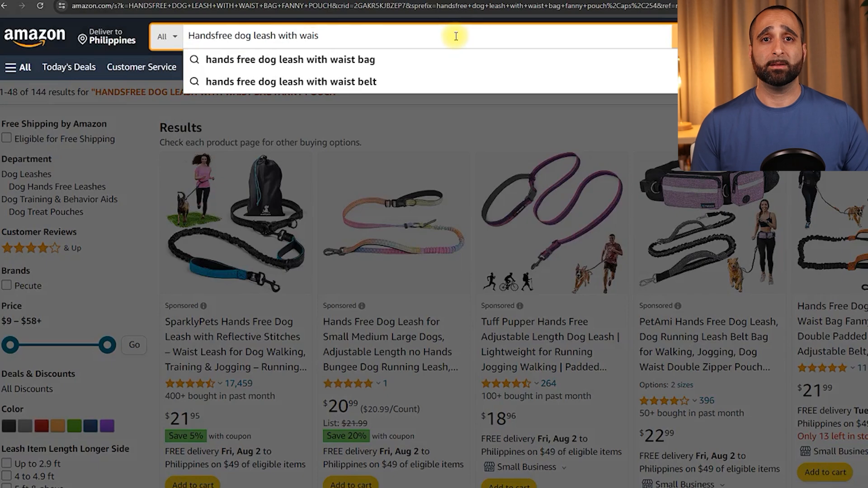
text(t f)
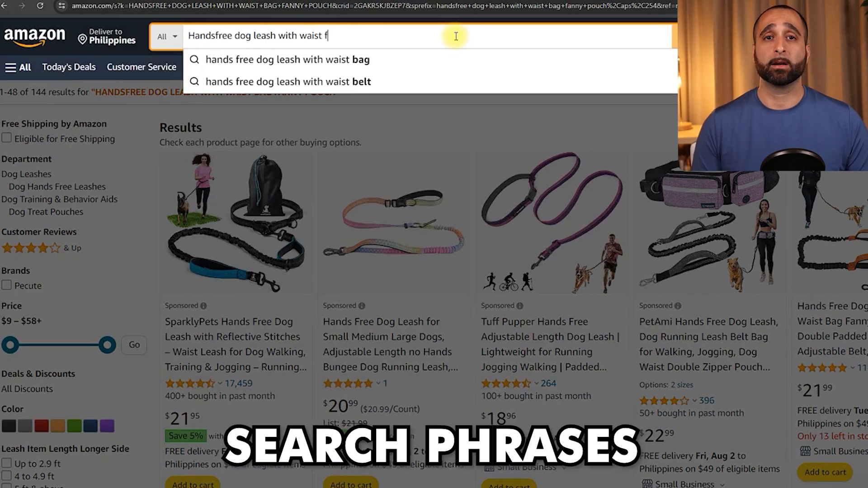
text(anny bag)
key(Return)
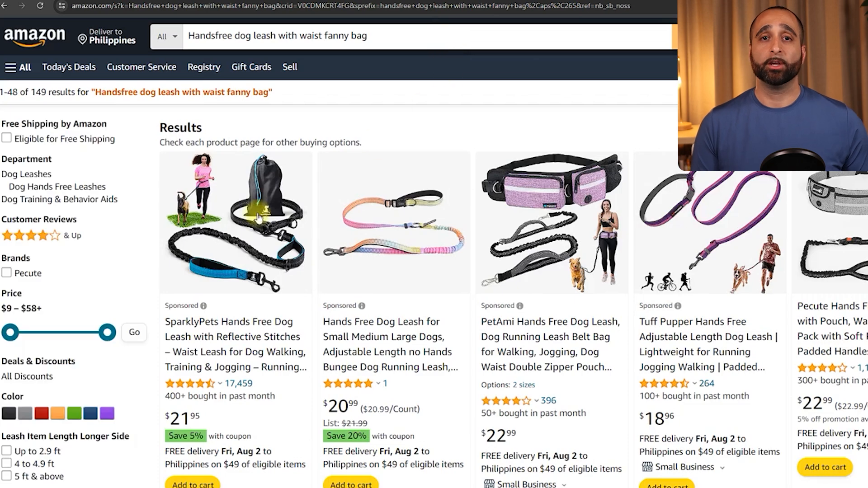
Examine the product titles further down the hands-free dog leash search results.
scroll(232, 250, down, 3)
scroll(233, 251, down, 5)
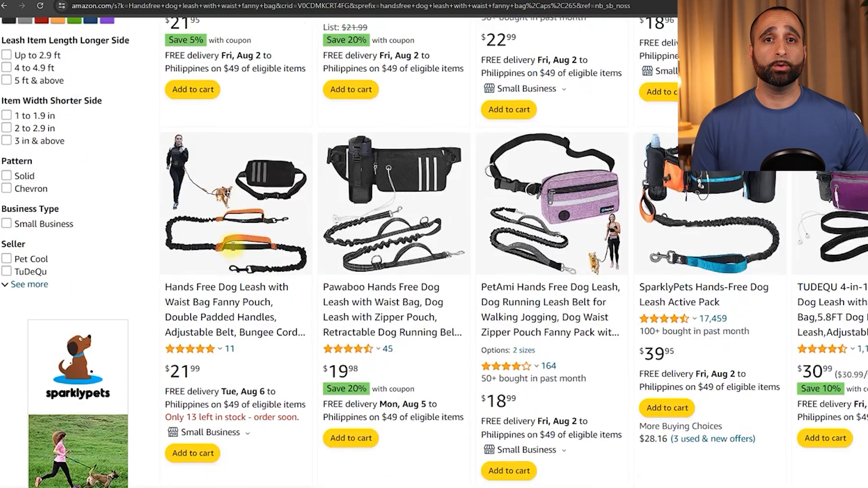
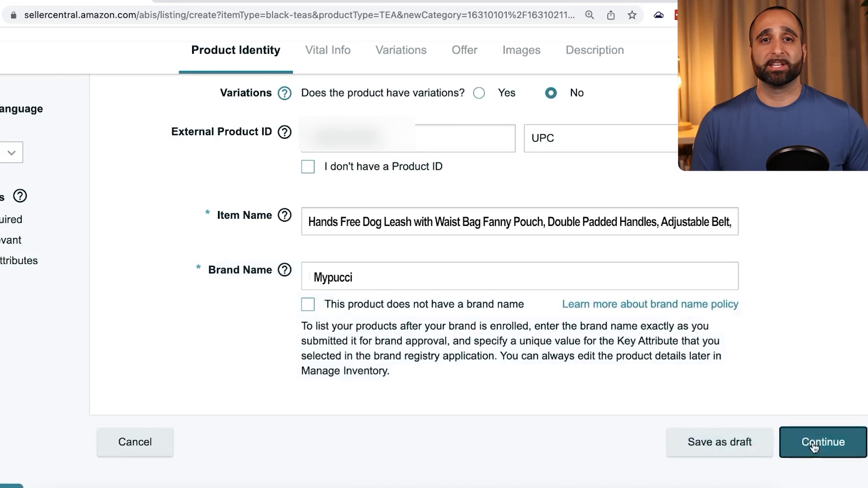
Switch to Seller Central, continue to the vital info and enter manufacturer Mypucci, each unit count 1 and product expirable Yes.
click(813, 446)
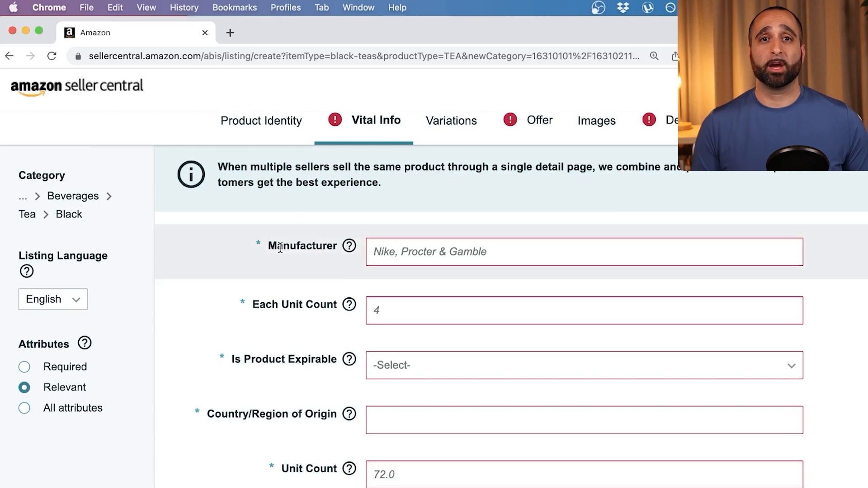
click(420, 256)
text(Mypucci)
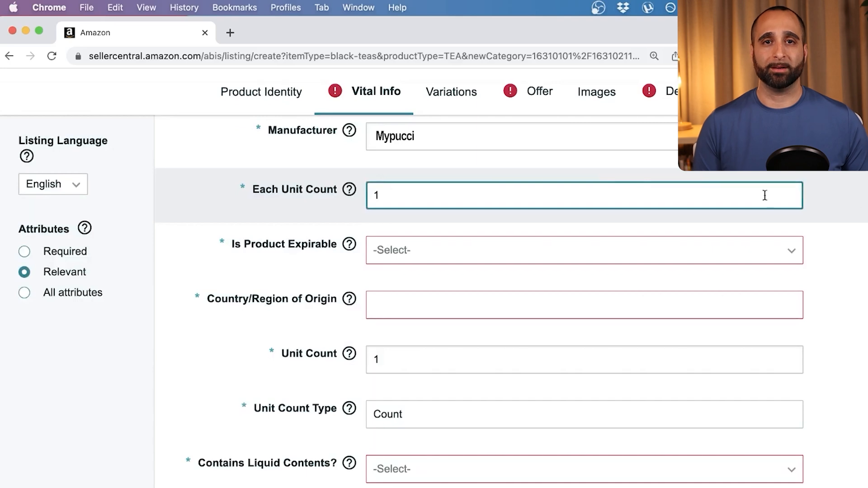
click(444, 253)
click(422, 309)
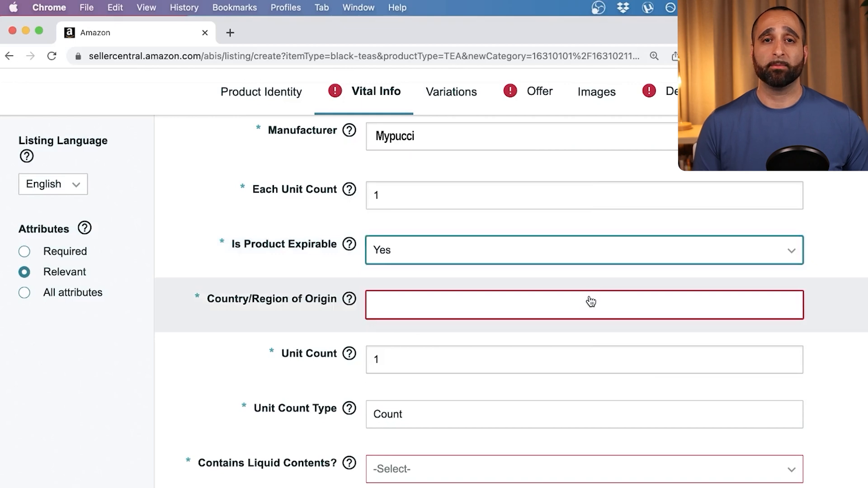
Set the listing's country/region of origin to United States.
click(591, 301)
text(u)
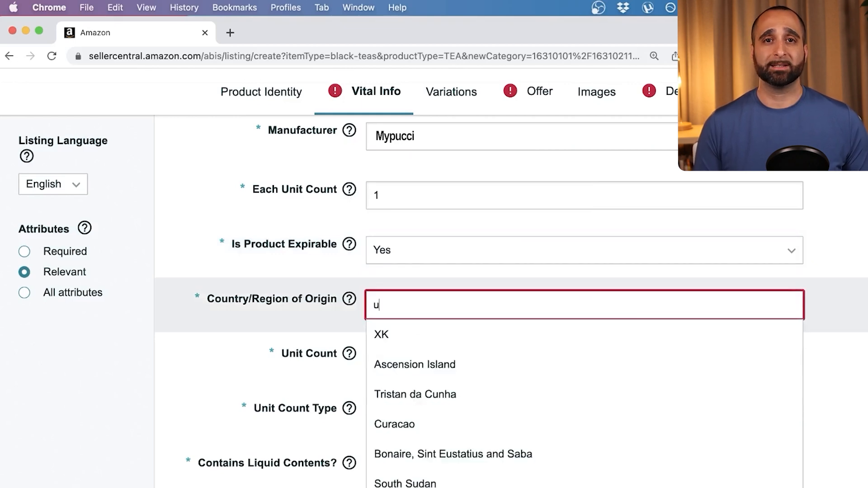
text(nited)
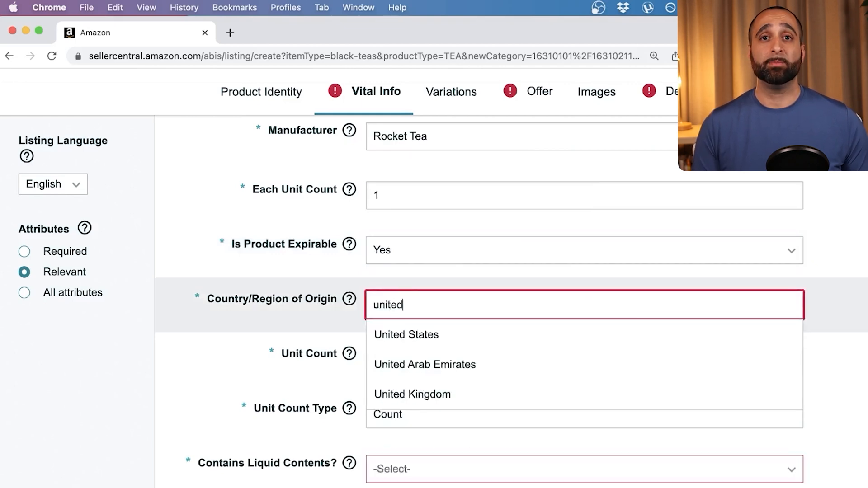
click(561, 336)
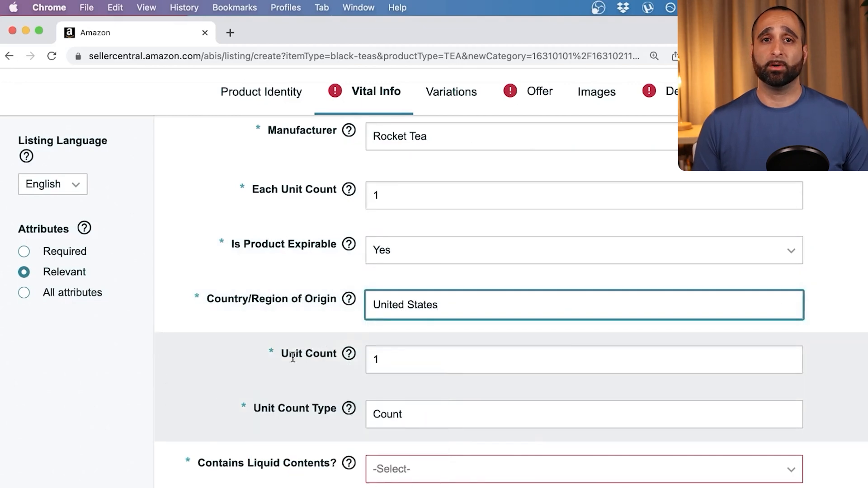
Set the listing's unit count to 14 and keep Count as the unit count type.
click(515, 365)
text(4)
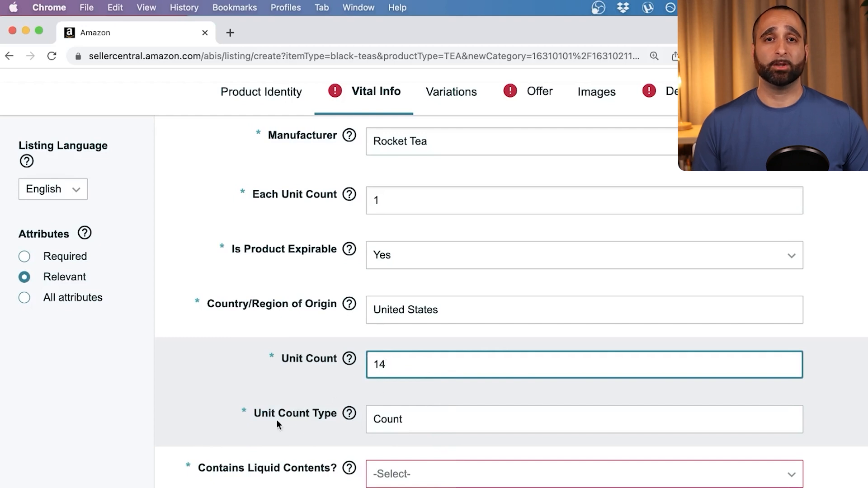
click(409, 427)
scroll(415, 424, down, 1)
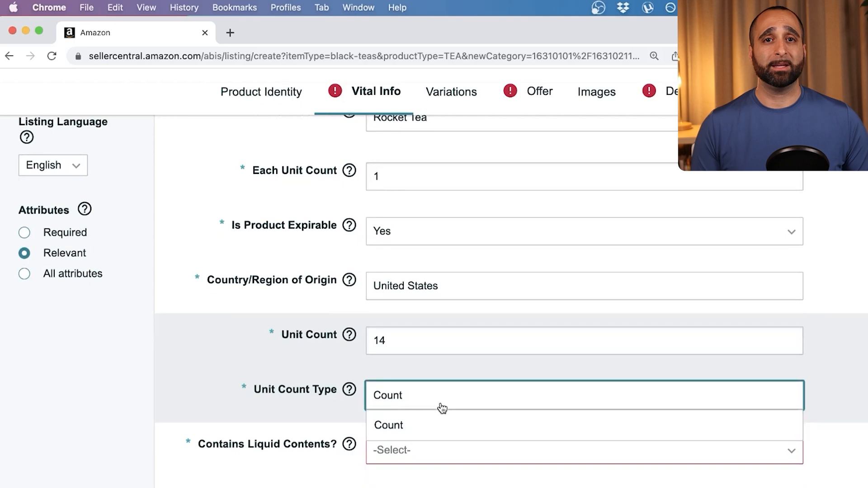
click(838, 378)
Declare that the product contains no liquid contents and is not heat sensitive.
scroll(426, 318, down, 6)
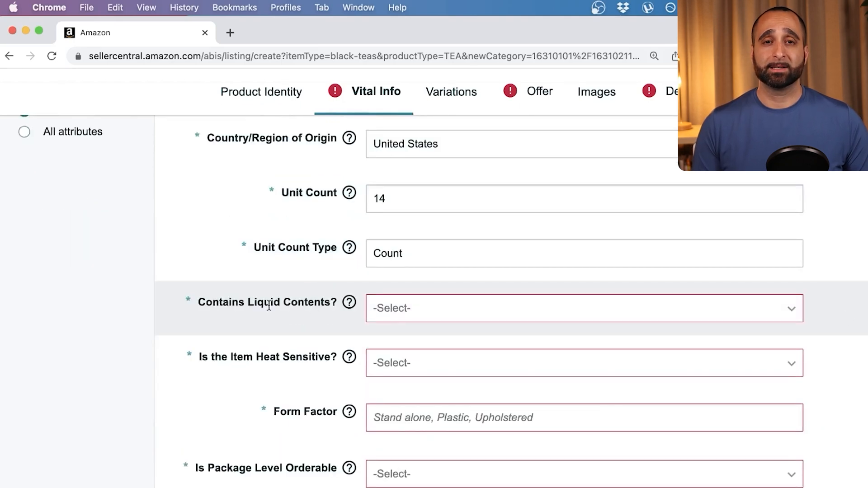
click(578, 316)
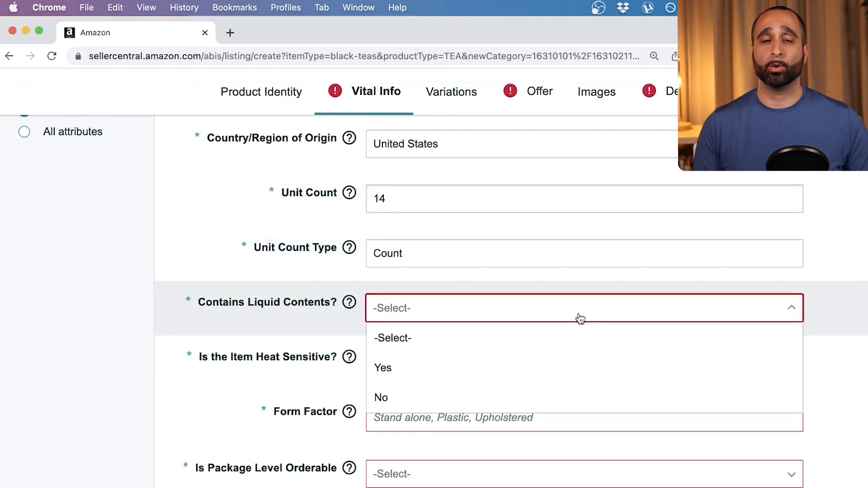
click(482, 397)
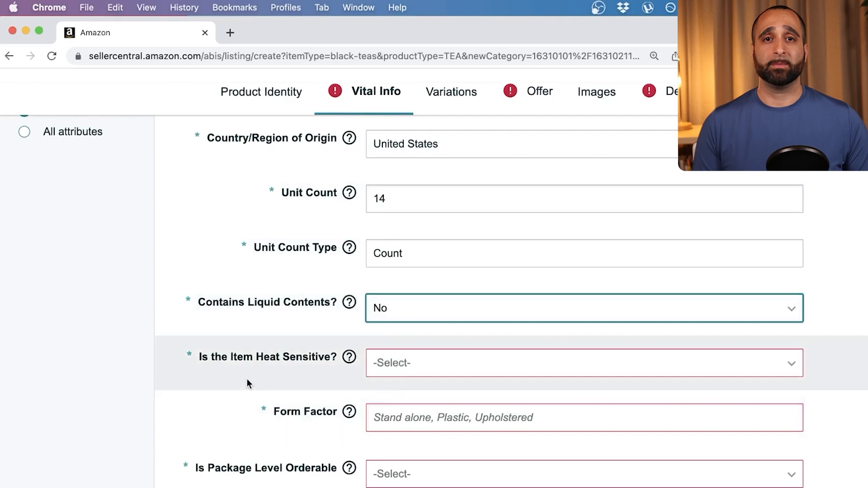
click(469, 364)
click(431, 446)
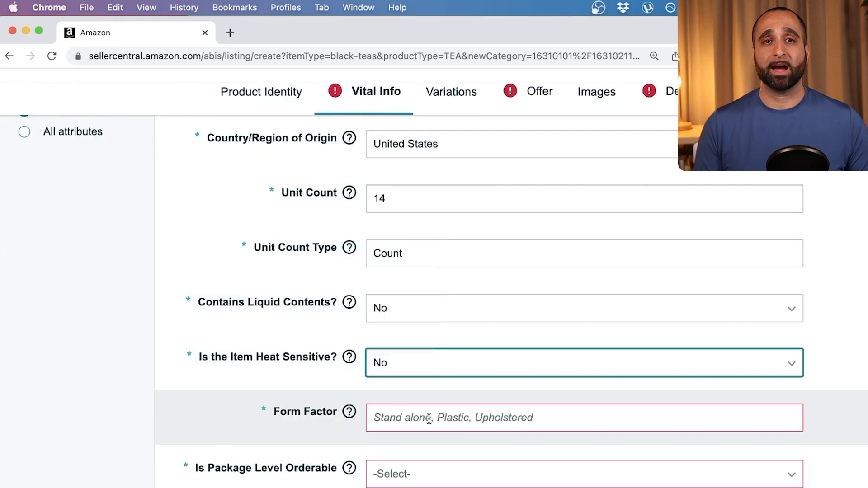
Set the product's form factor to Stand Alone.
click(851, 401)
click(507, 418)
text(Stand Alone)
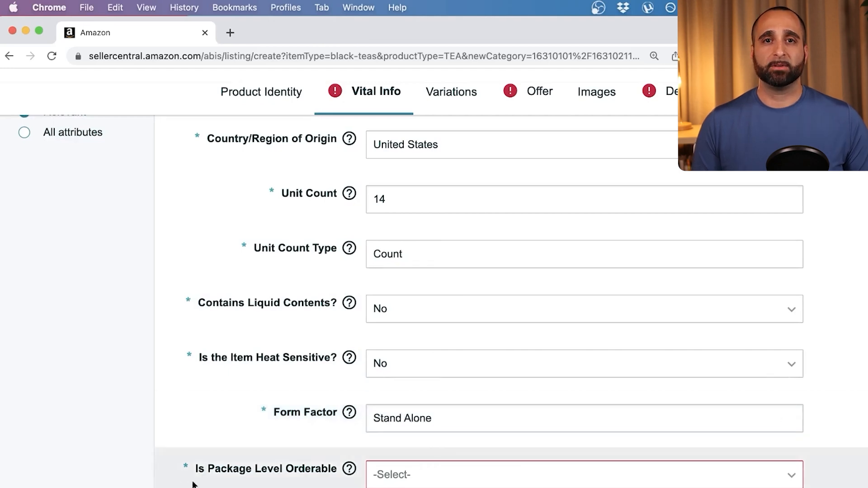
Check the explanation of the package level orderable attribute and set it to Yes.
mouse_move(348, 470)
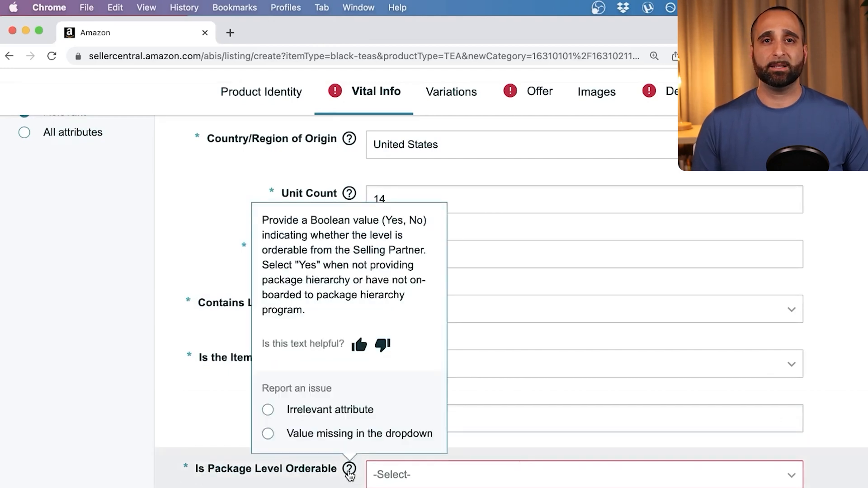
scroll(843, 408, down, 2)
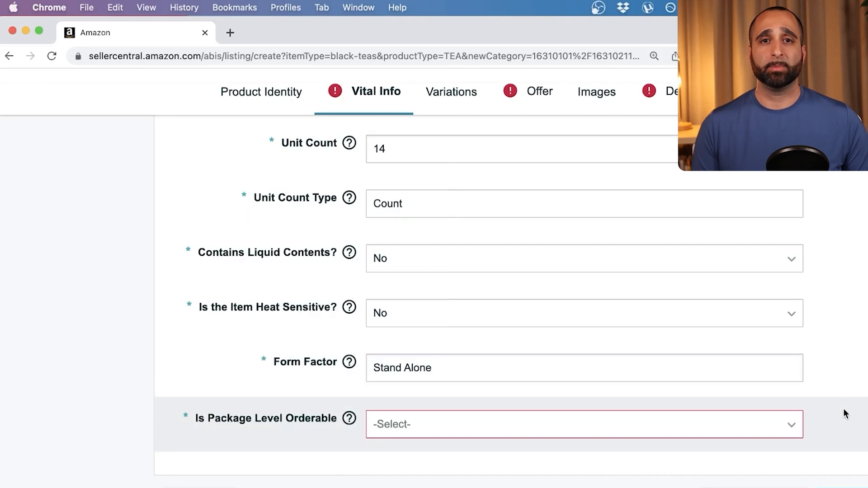
click(787, 427)
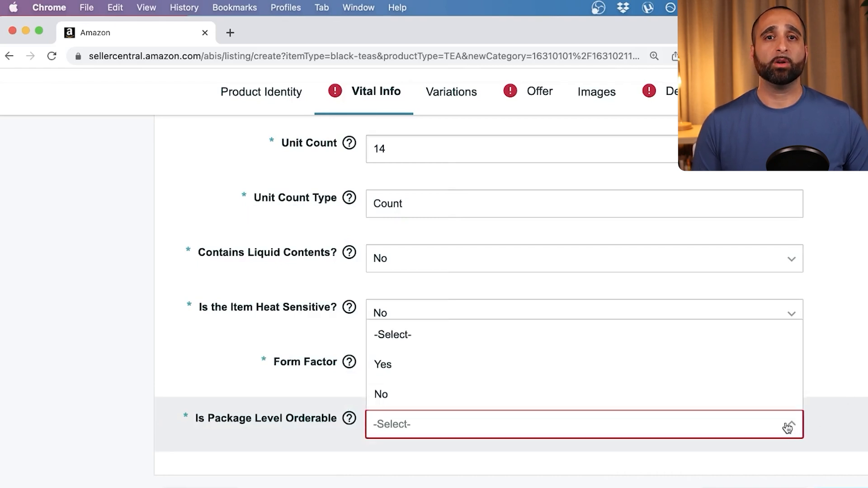
click(501, 379)
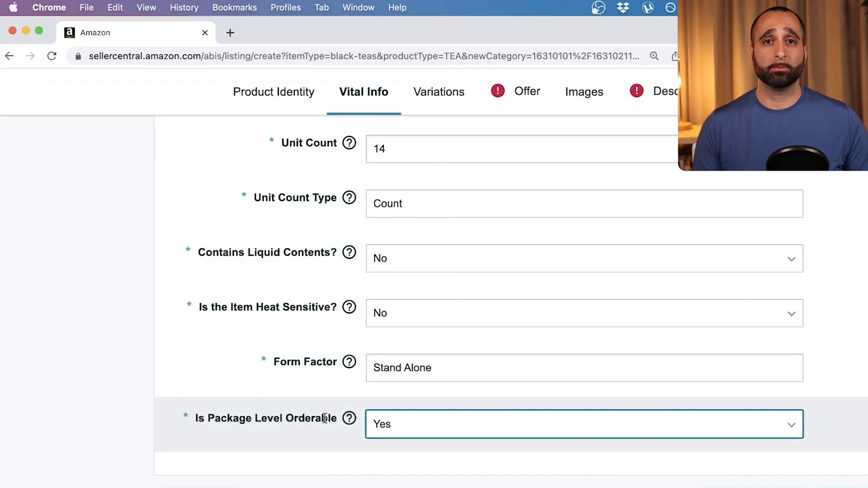
mouse_move(349, 421)
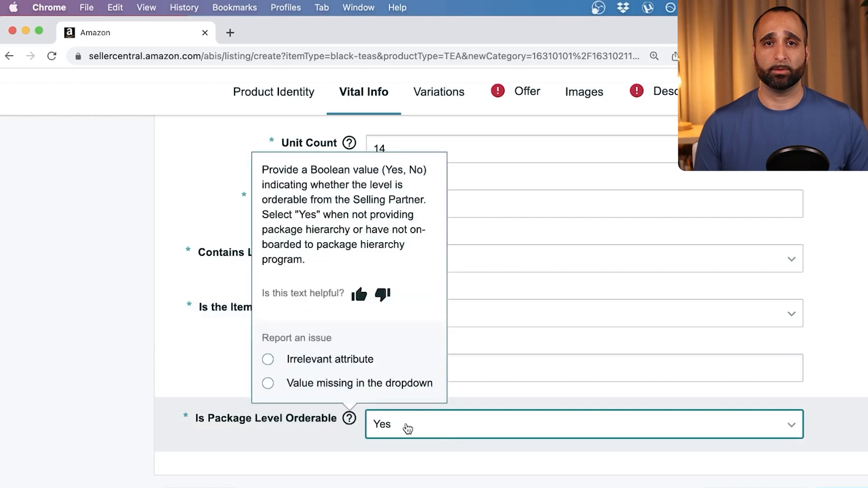
scroll(461, 267, up, 1)
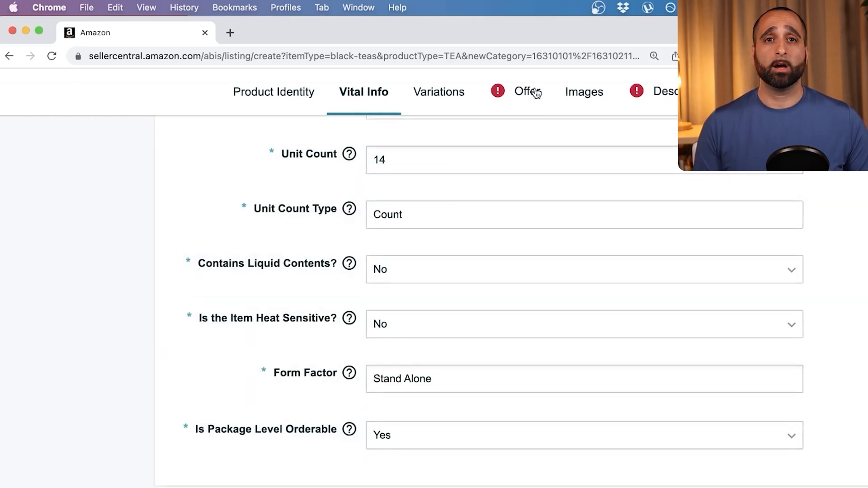
Open the listing's offer details and enter DogWAISTLEASH as the contribution SKU and 27.99 USD as the price.
click(520, 93)
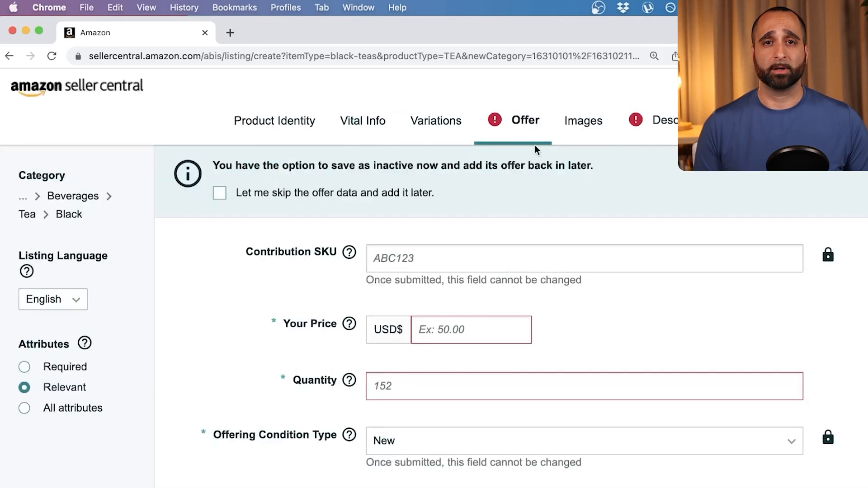
scroll(536, 154, down, 2)
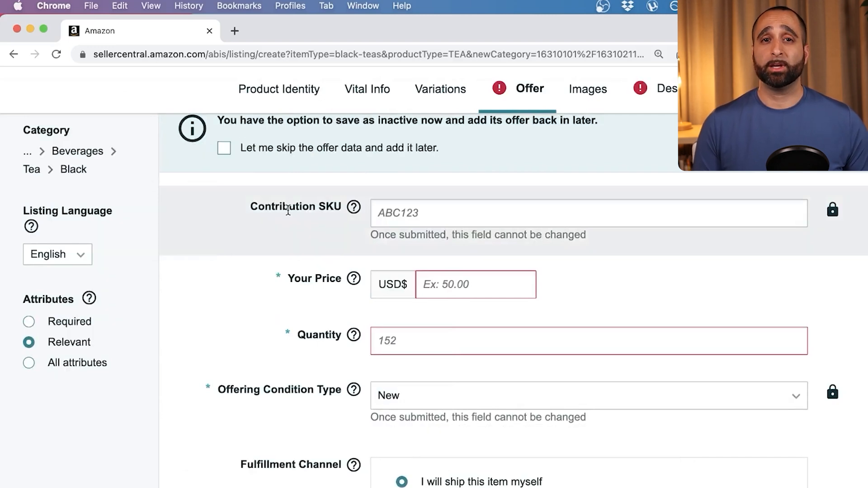
click(533, 213)
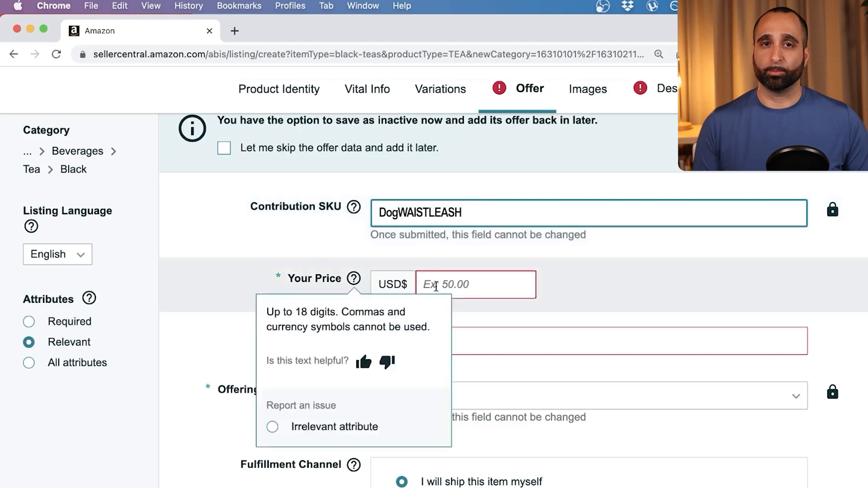
click(436, 287)
text(2)
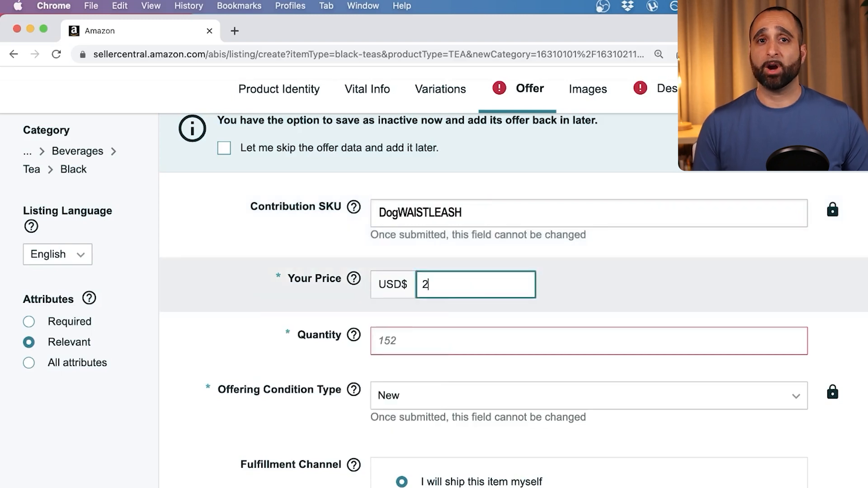
text(7.99)
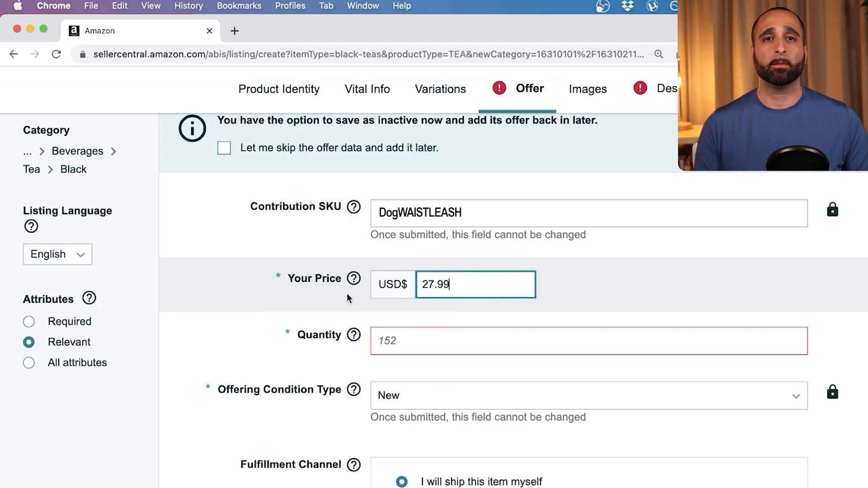
Set the offer's quantity to 0 and its condition type to New.
mouse_move(364, 340)
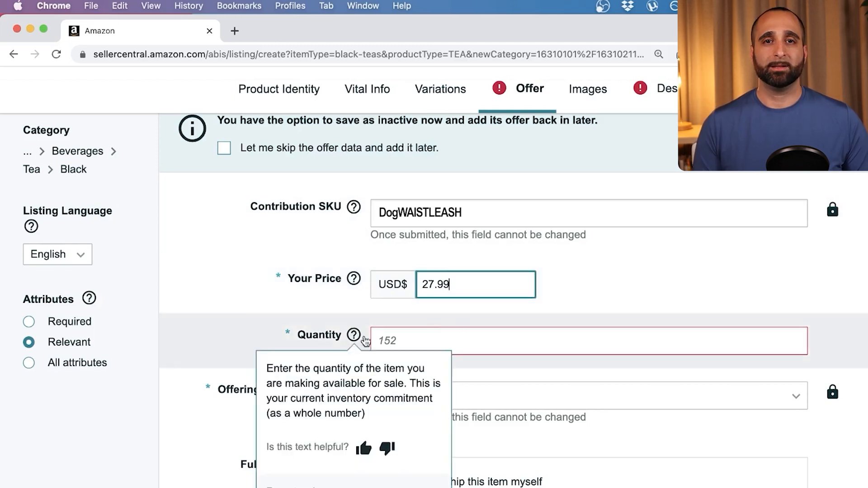
click(416, 341)
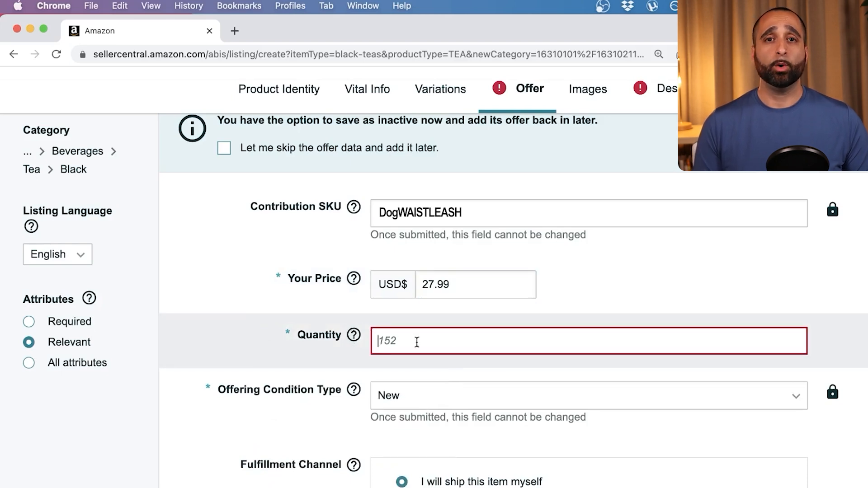
scroll(416, 341, down, 2)
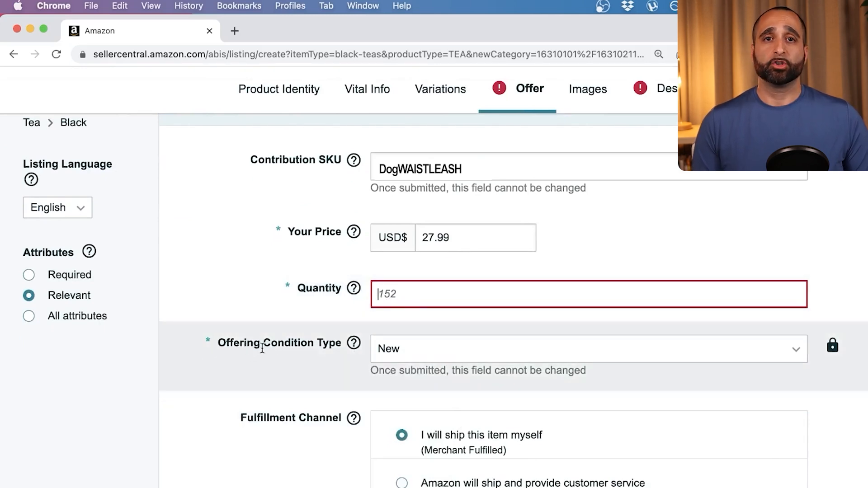
click(549, 353)
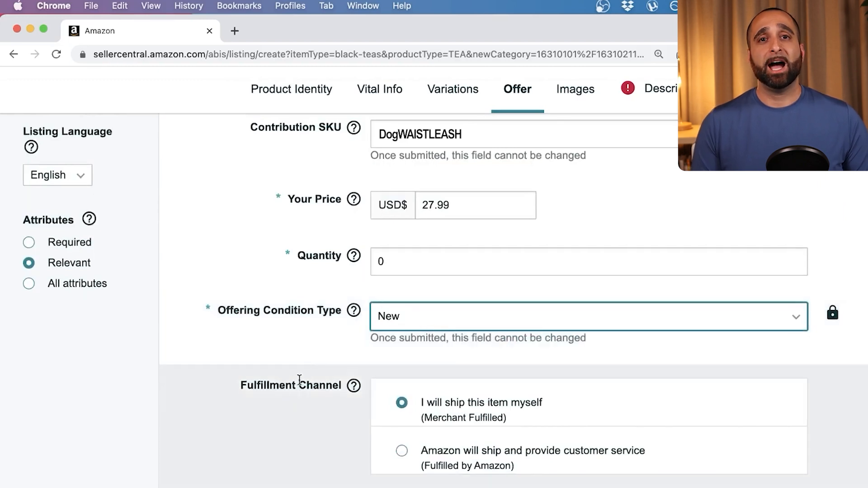
Set the offer's fulfillment channel to Amazon shipping and customer service (Fulfilled by Amazon).
scroll(287, 389, down, 1)
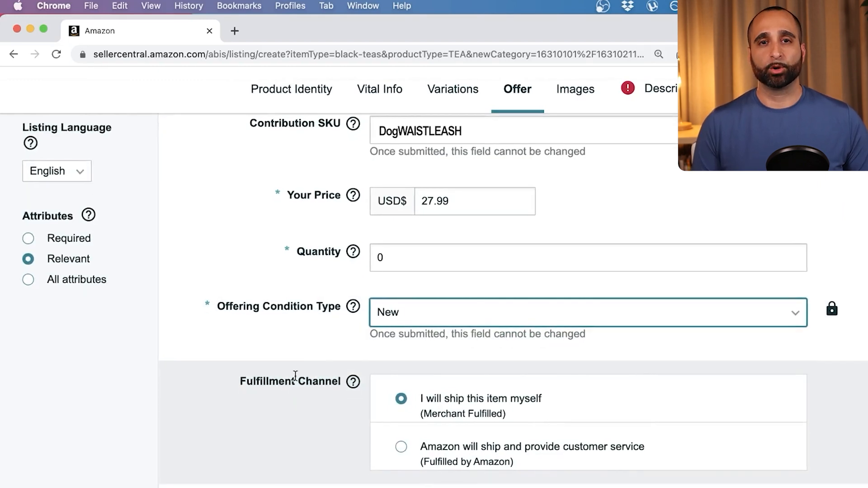
scroll(433, 404, down, 1)
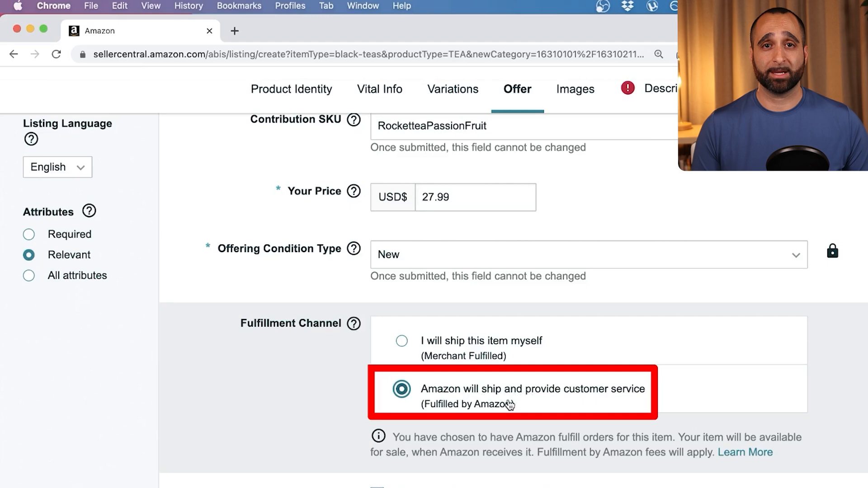
Open the listing's images section and bring the product image upload slots into view.
scroll(509, 404, up, 4)
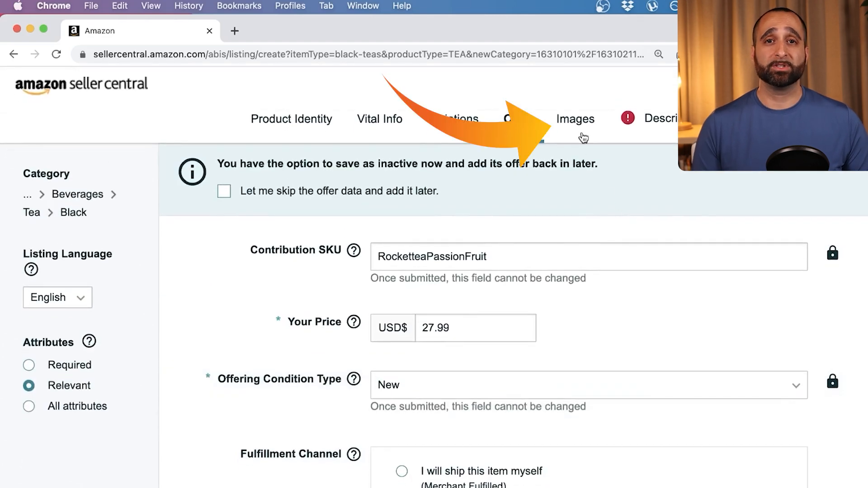
click(578, 129)
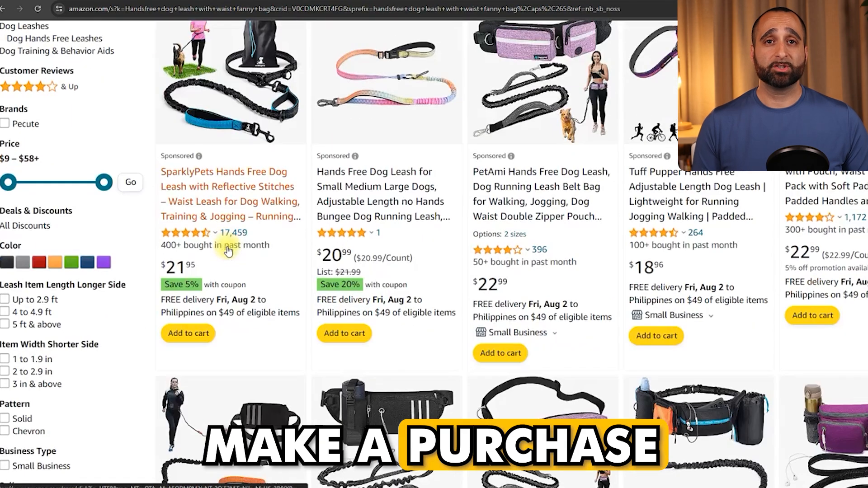
scroll(229, 250, down, 5)
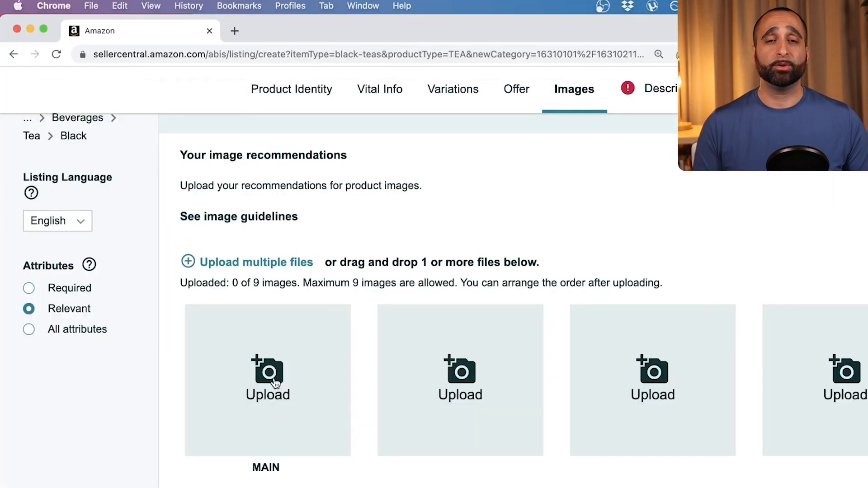
Upload unnamed (1).png from the Desktop as the listing's main product image.
click(275, 382)
click(440, 345)
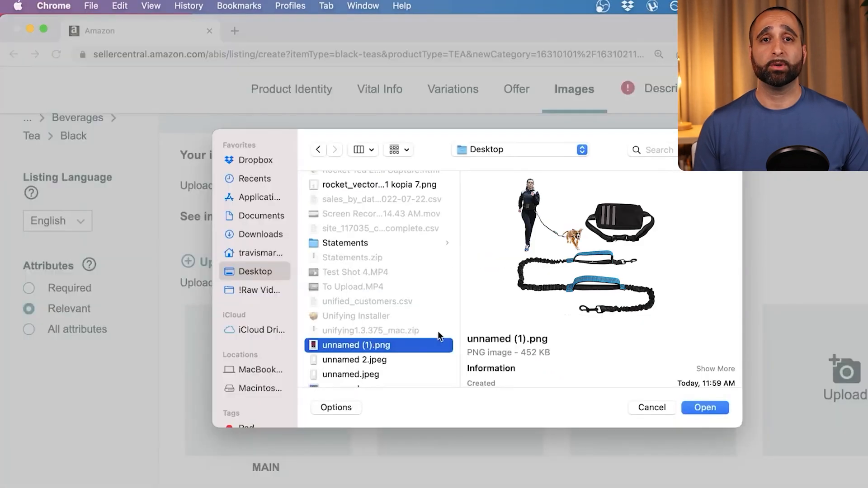
click(704, 408)
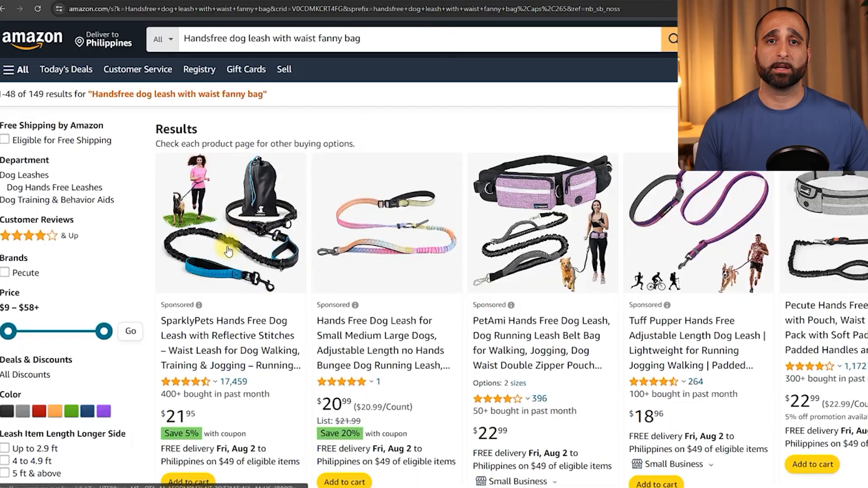
Examine the Amazon search results for hands-free dog leashes and the Magnet keyword results for "high caffeine tea".
scroll(228, 246, down, 6)
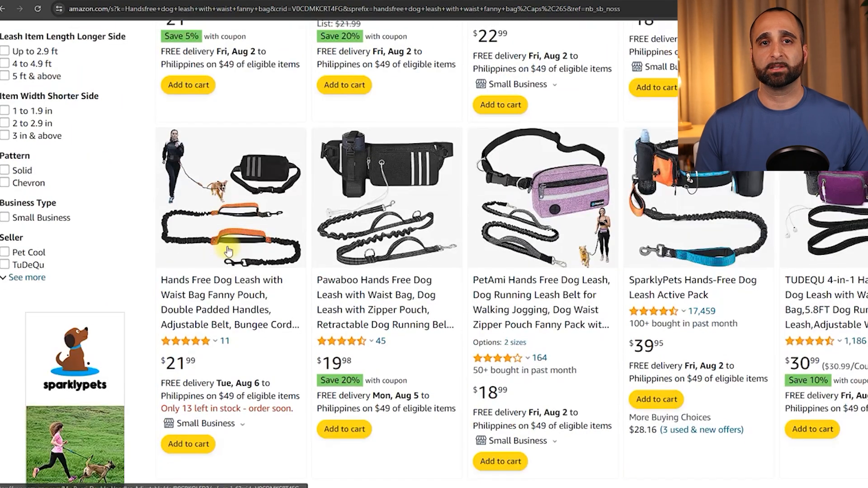
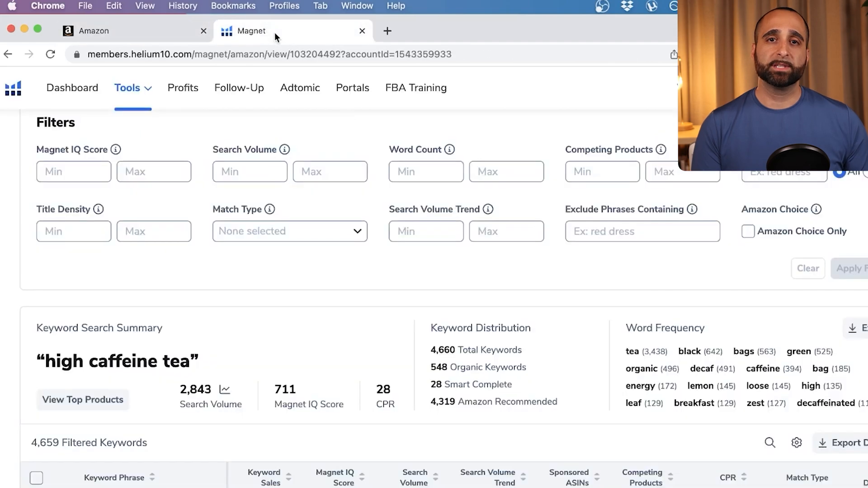
scroll(209, 175, down, 5)
scroll(210, 174, down, 2)
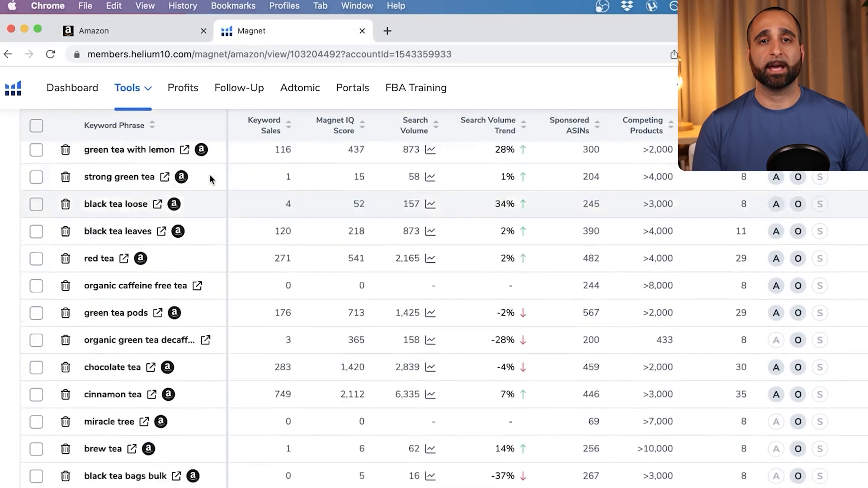
scroll(184, 169, up, 1)
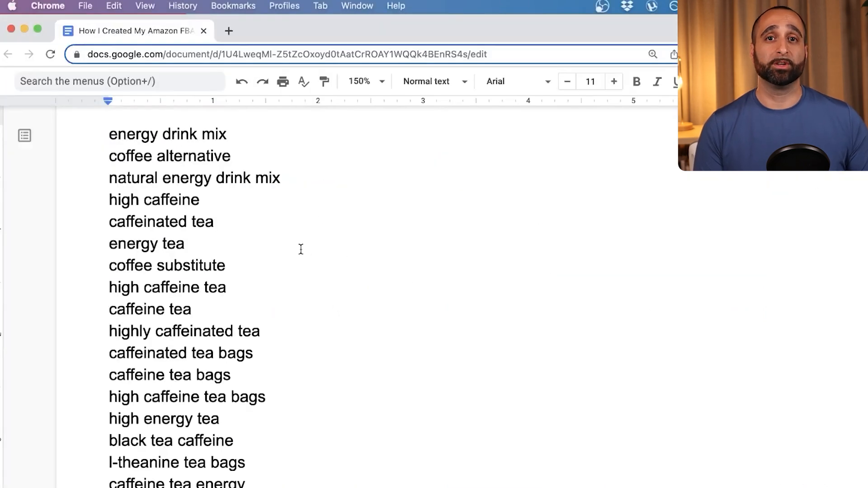
Review the list of tea and caffeine keywords in the Google Docs document.
scroll(300, 248, down, 5)
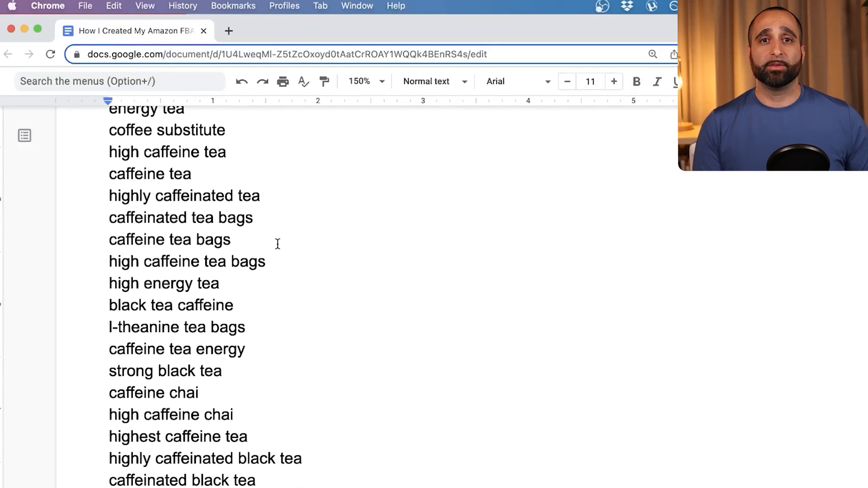
scroll(277, 240, up, 2)
scroll(277, 240, up, 4)
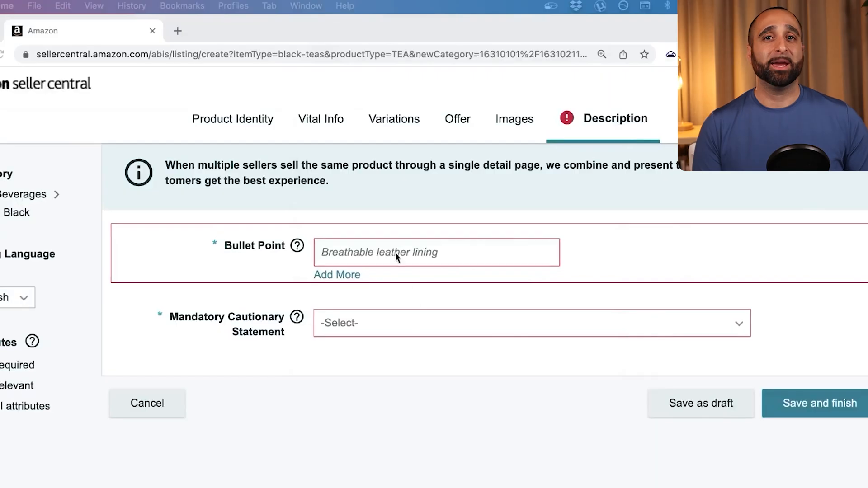
Paste five bullet points, from HIGHEST CAFFEINE TEA IN THE WORLD to 100% MONEY BACK GUARANTEE, and set the mandatory cautionary statement to NoWarningApplicable.
click(402, 252)
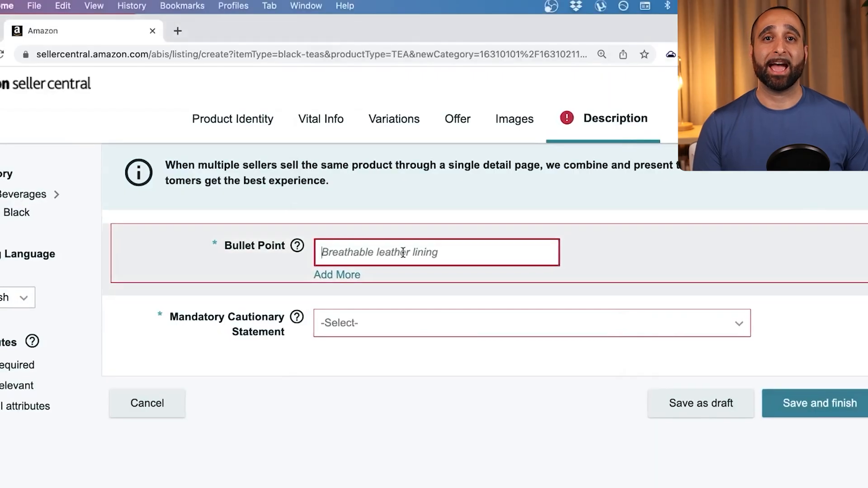
key(super+v)
click(340, 275)
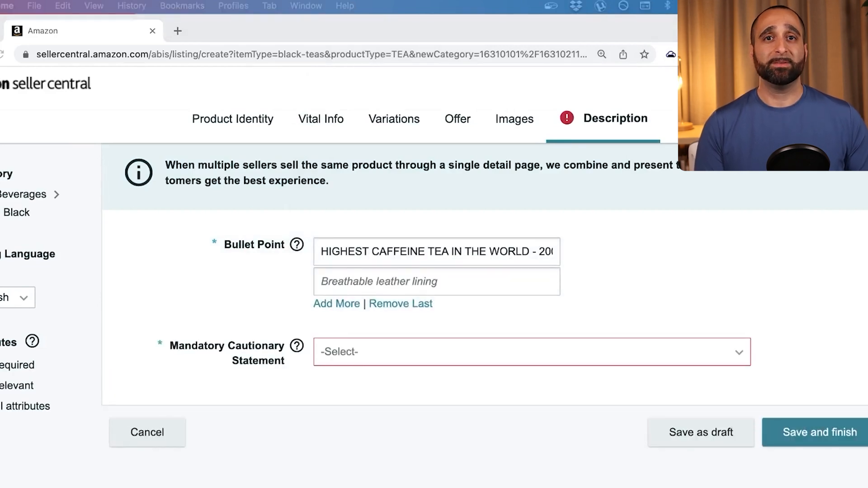
click(373, 283)
key(super+v)
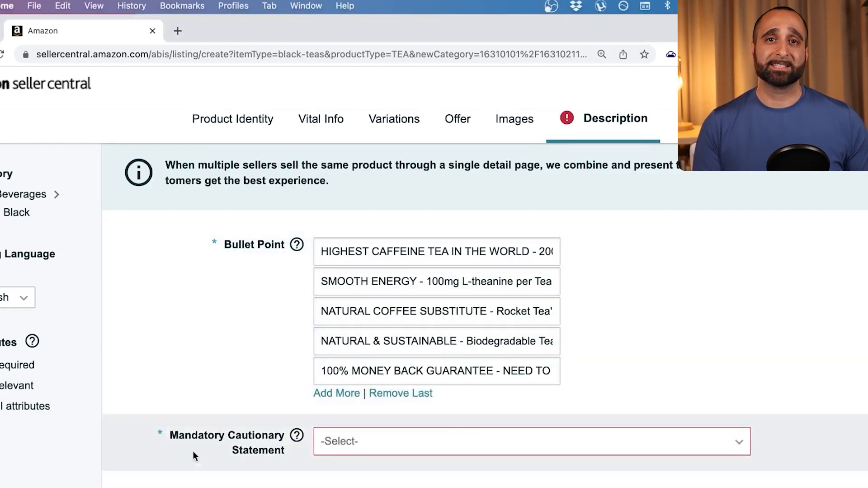
click(397, 441)
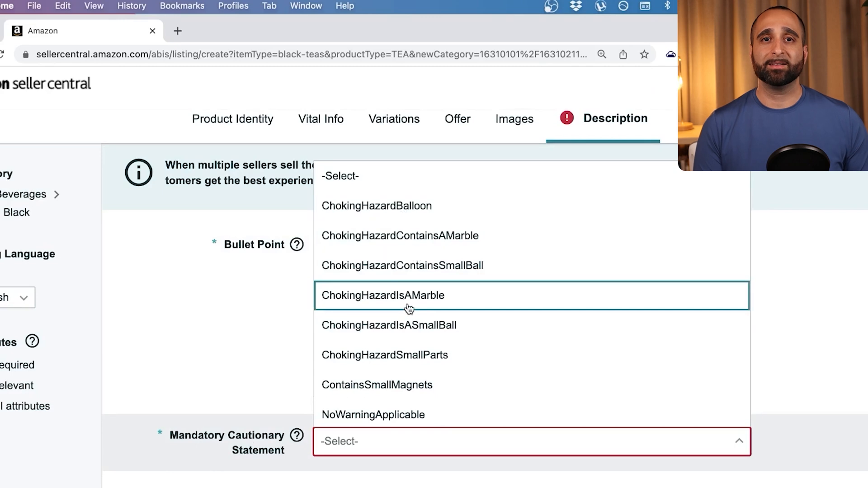
click(392, 417)
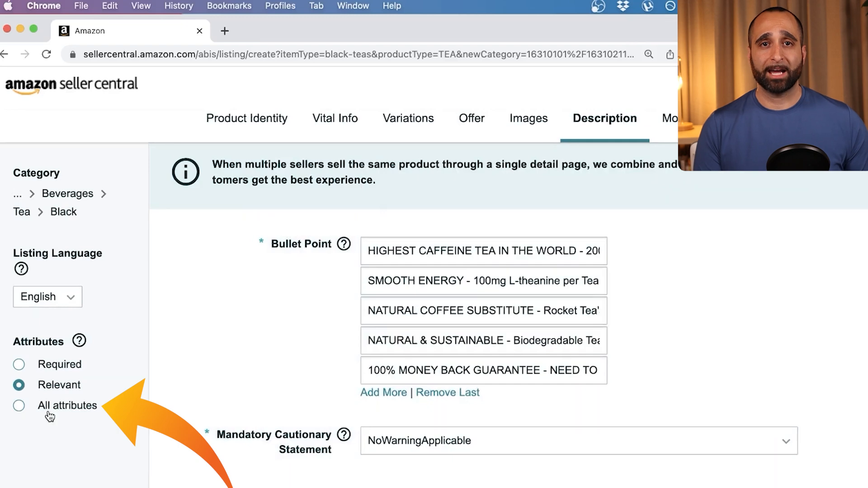
Show all attributes and enter the product description beginning "Rocket Tea is the highest caffeine tea in the universe!".
click(19, 406)
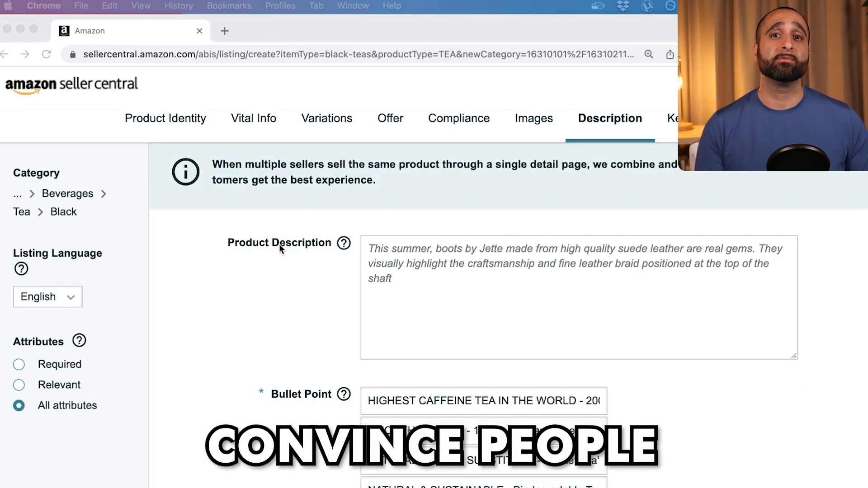
click(420, 256)
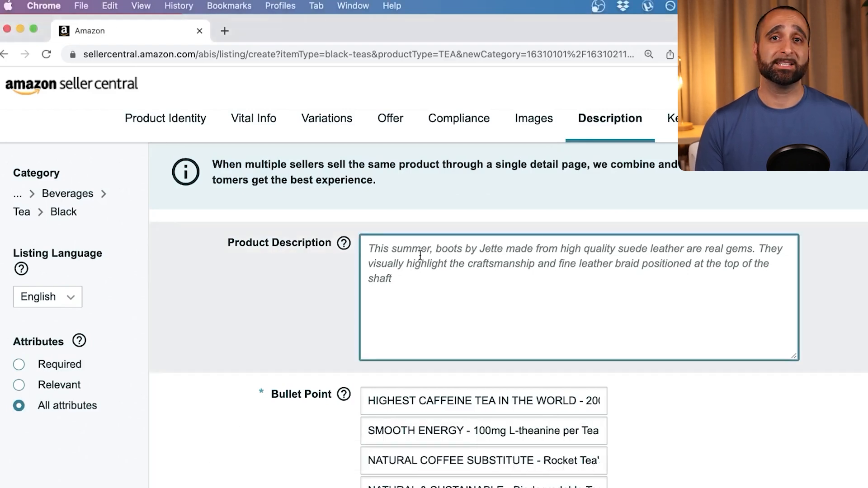
text(Rocket Tea is the highest caffeine tea in the universe! With 200mg of caffeine, per tea bag, and also over 100mg of l-theanine in each serving - Rocket Tea has the highest caffeine and l-theanine of any tea on the market. The 2:1 caffeine:l-theanine stack is a favorite amongst nootropic biohackers, for its long lasting, smooth energy without the comedown associated with other caffeine energy drinks. Rocket Tea uses biodegradable tea bags that have no string or tag to eliminate excess waste, and the tea is made right here in the USA!)
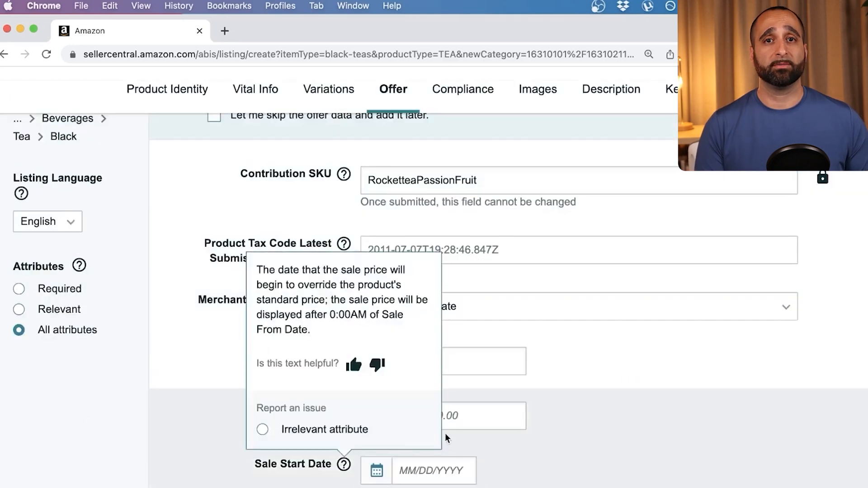
Set the offer's sale price to 19.99 USD and its sale start date to 09/20/2022.
click(478, 415)
text(19.99)
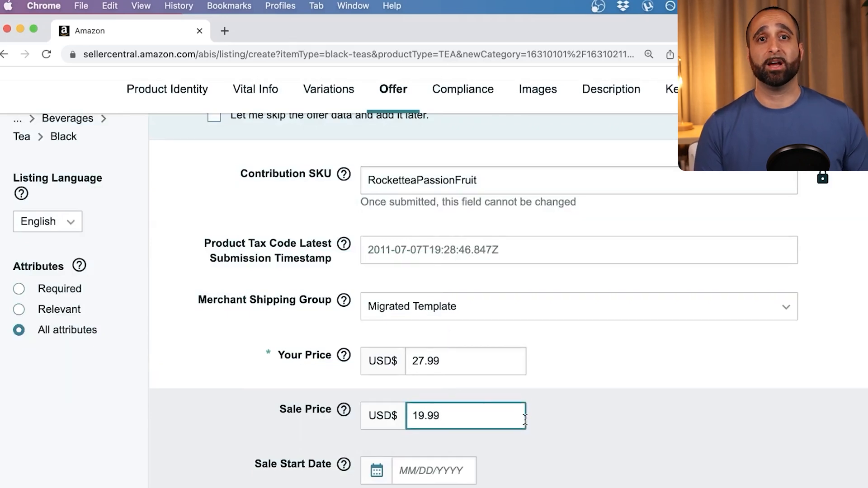
scroll(525, 419, down, 3)
click(430, 396)
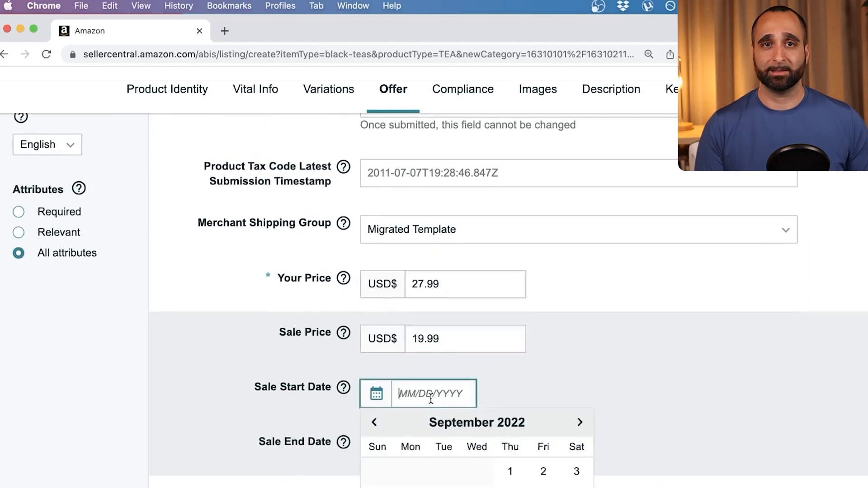
scroll(443, 421, down, 3)
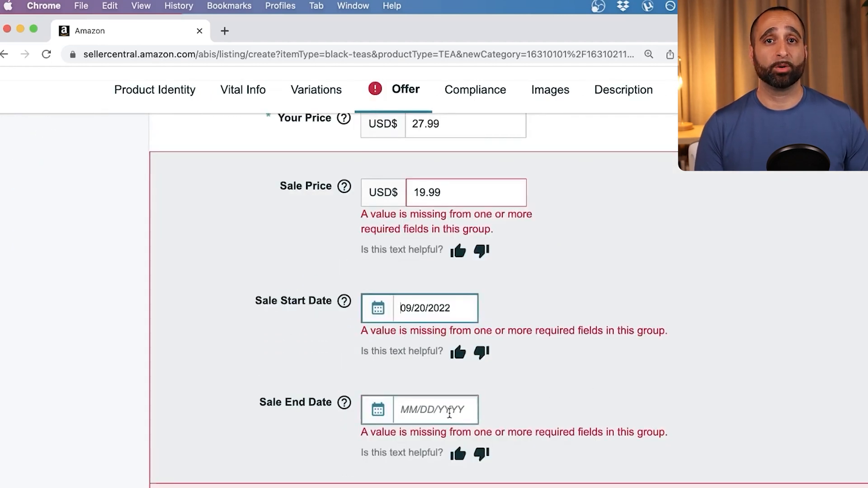
Set the offer's sale end date to September 27, 2022.
click(449, 412)
scroll(449, 412, down, 1)
scroll(449, 412, down, 3)
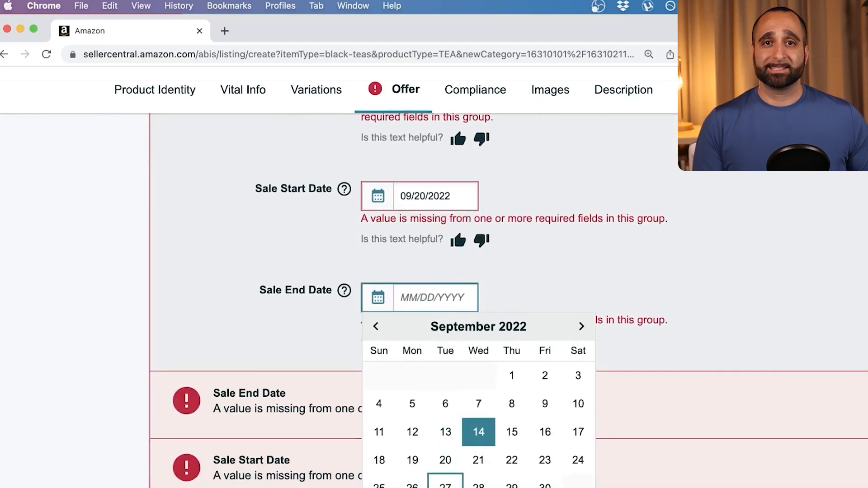
click(445, 481)
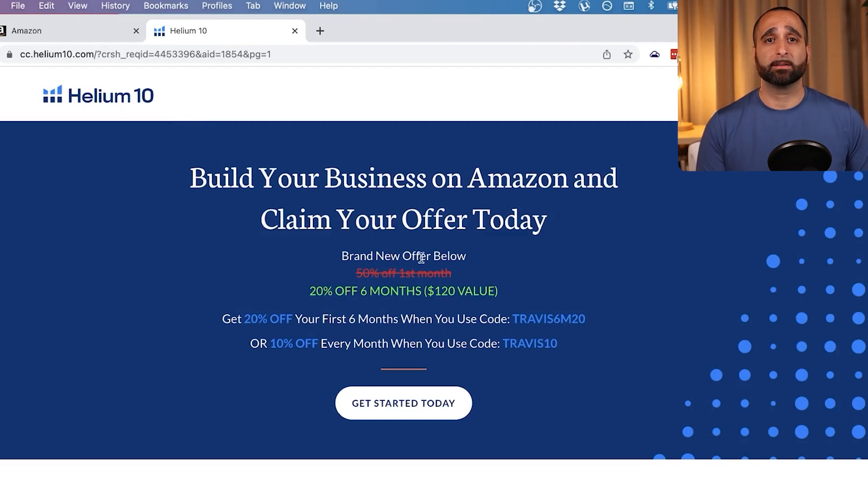
View the listing's Search Terms field in Seller Central and the Helium 10 offer page for keyword research.
click(91, 31)
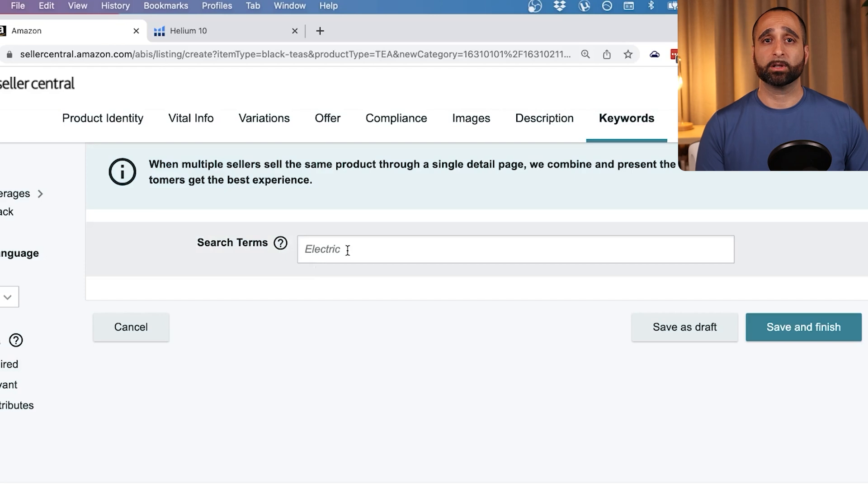
click(221, 31)
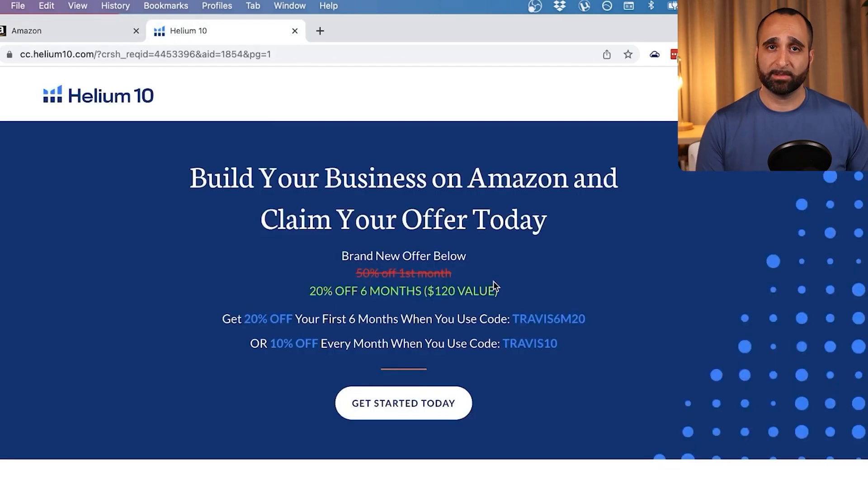
click(99, 31)
click(226, 31)
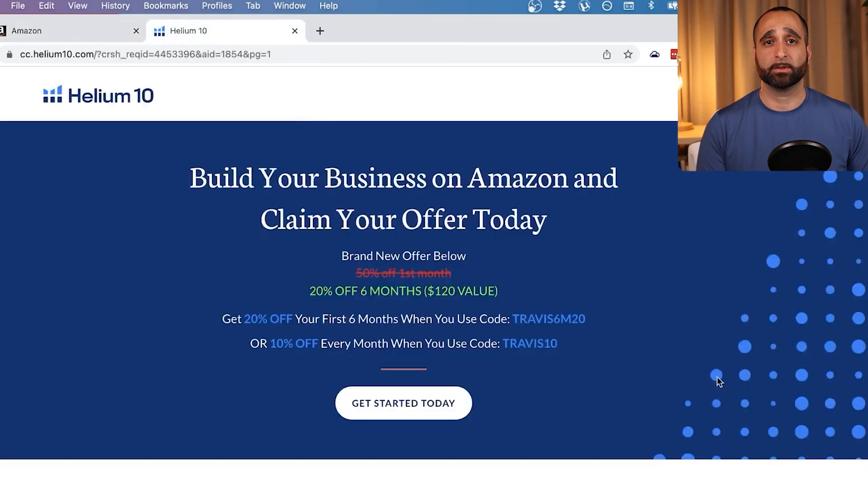